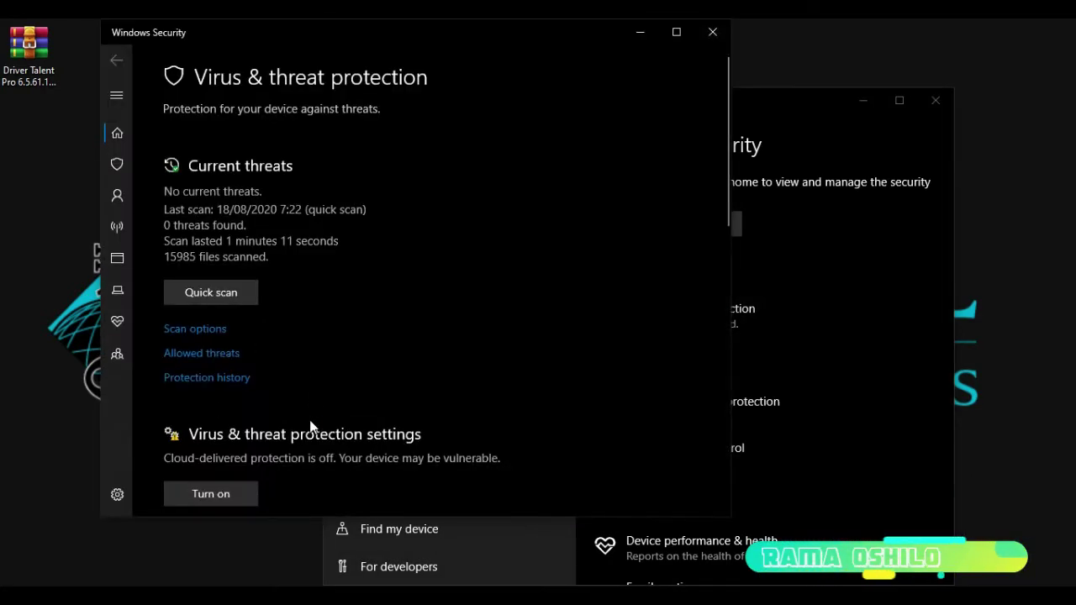
Step: Turn off real-time protection in the virus and threat protection settings, and clear the security windows from the desktop
scroll(209, 260, down, 5)
scroll(233, 329, up, 2)
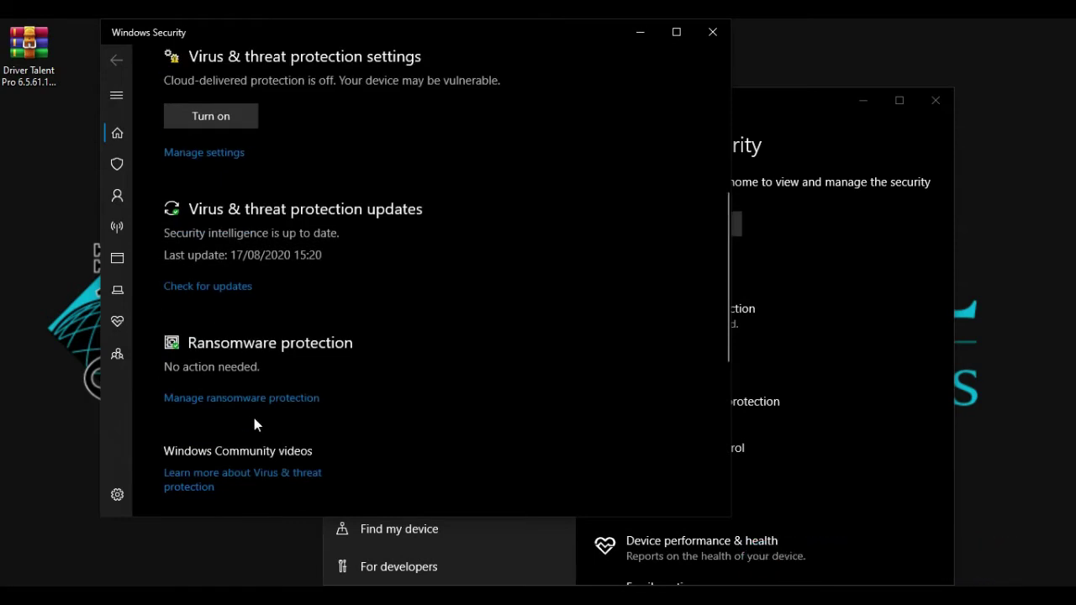
click(214, 153)
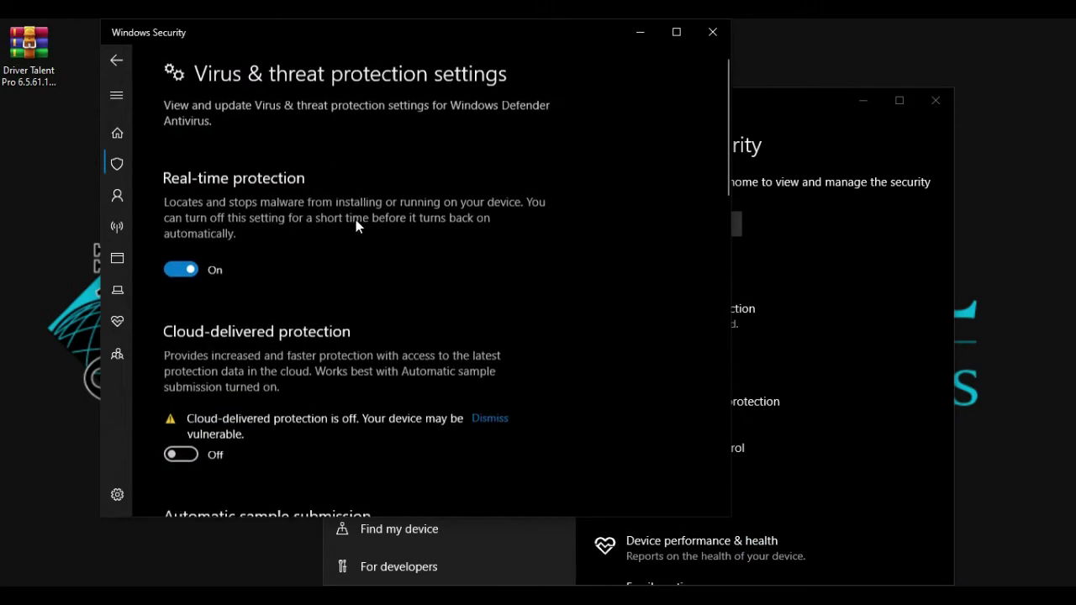
click(186, 282)
scroll(275, 255, down, 3)
scroll(274, 255, up, 3)
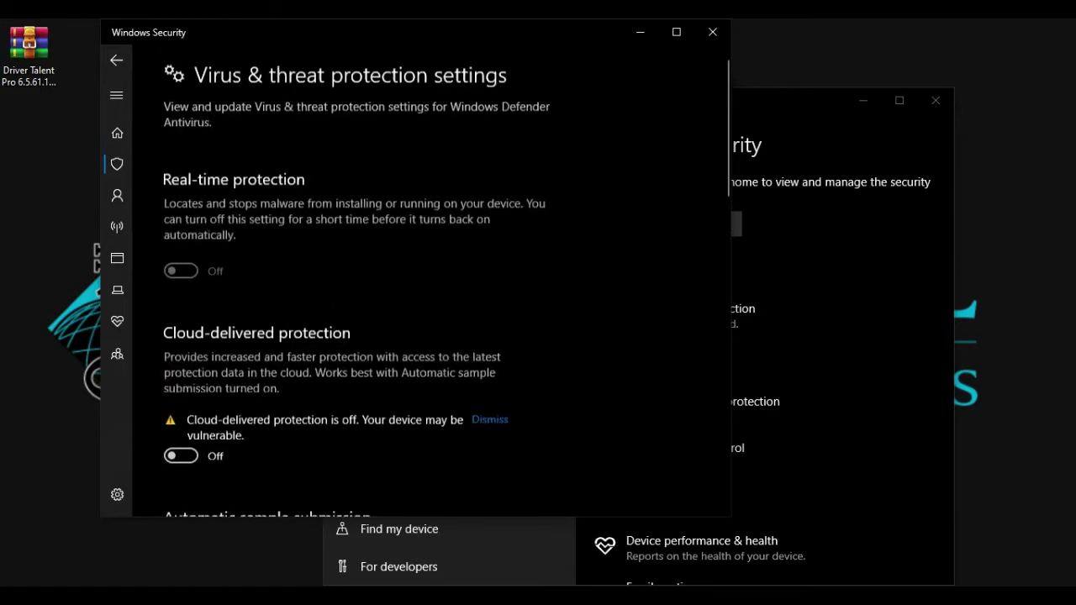
scroll(369, 307, down, 8)
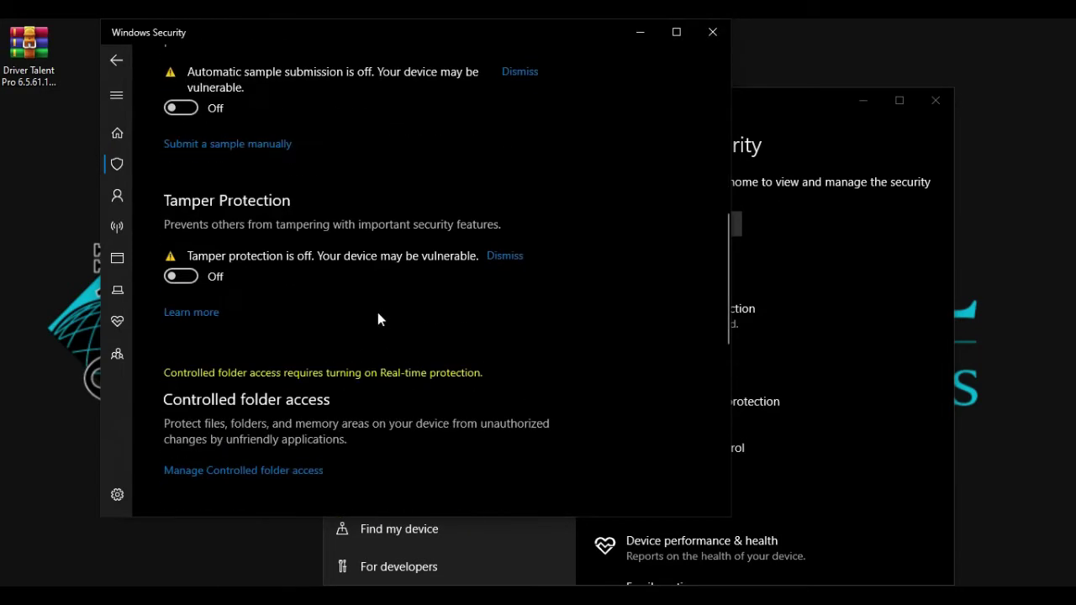
scroll(377, 311, down, 2)
click(641, 38)
click(935, 100)
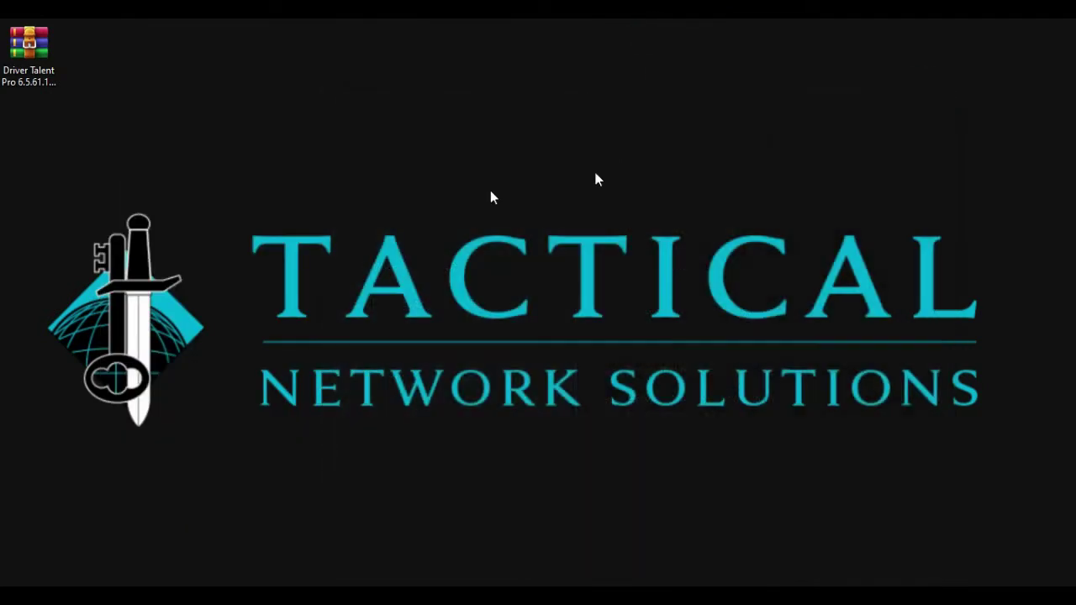
click(298, 229)
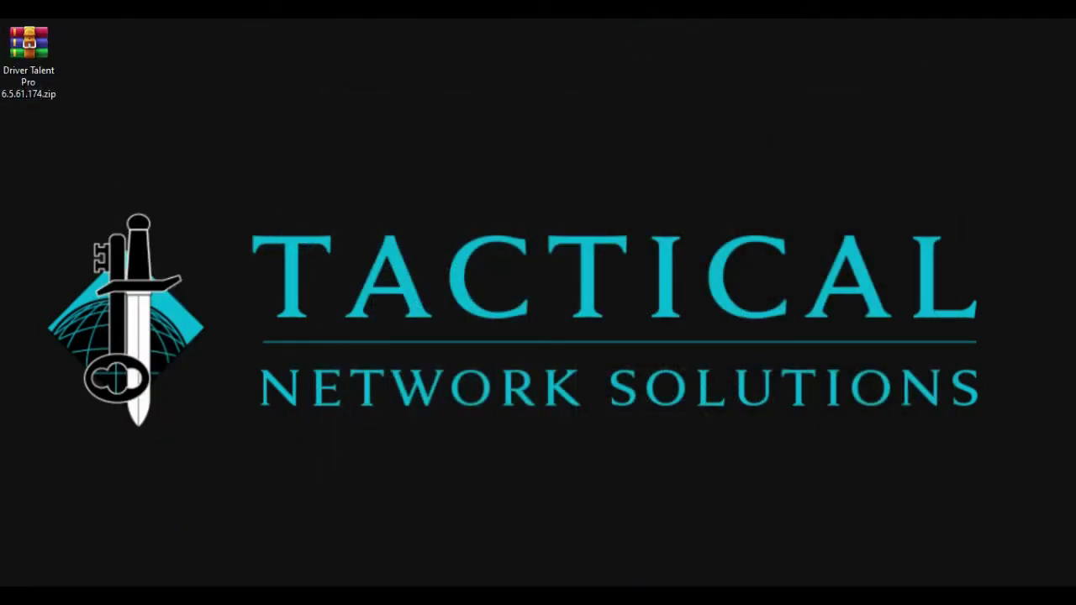
Step: Exit Smadav Protection from its running background icon, entering the protection password and confirming the closure
click(927, 595)
right_click(927, 544)
click(924, 526)
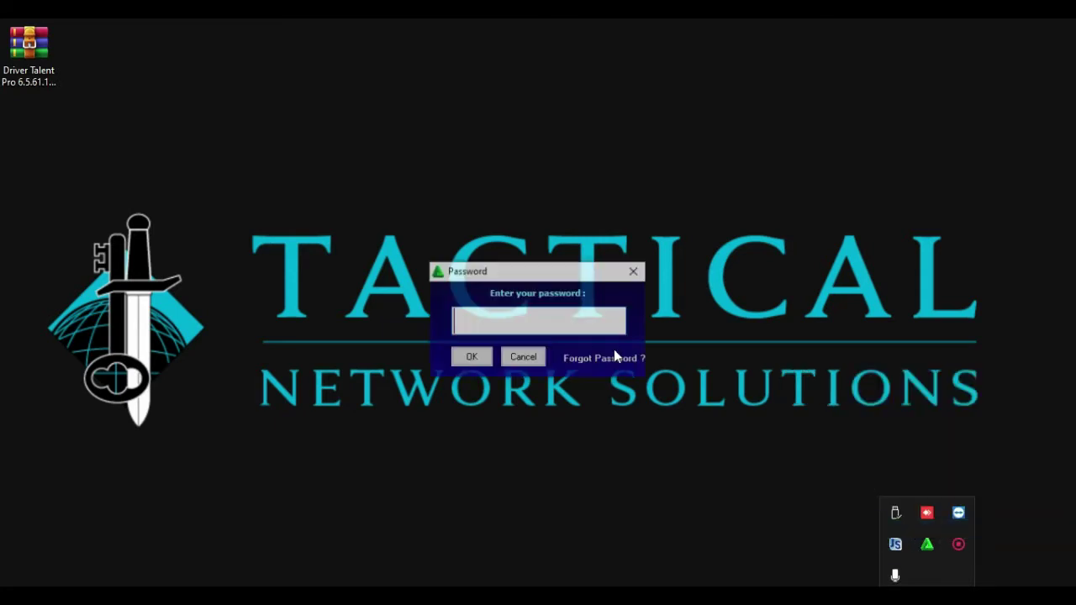
text(******)
click(477, 362)
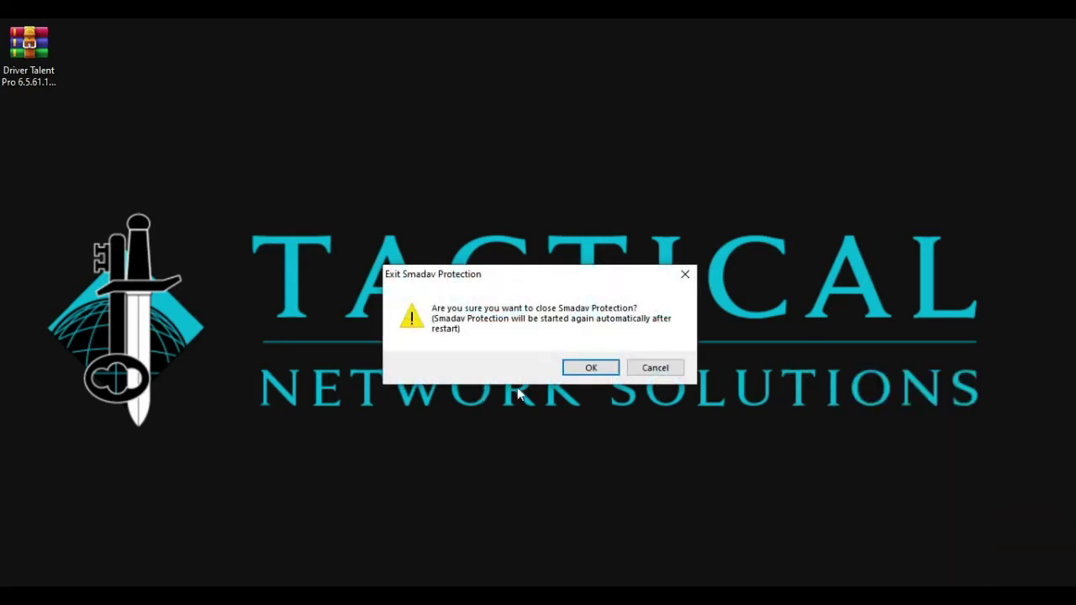
click(589, 369)
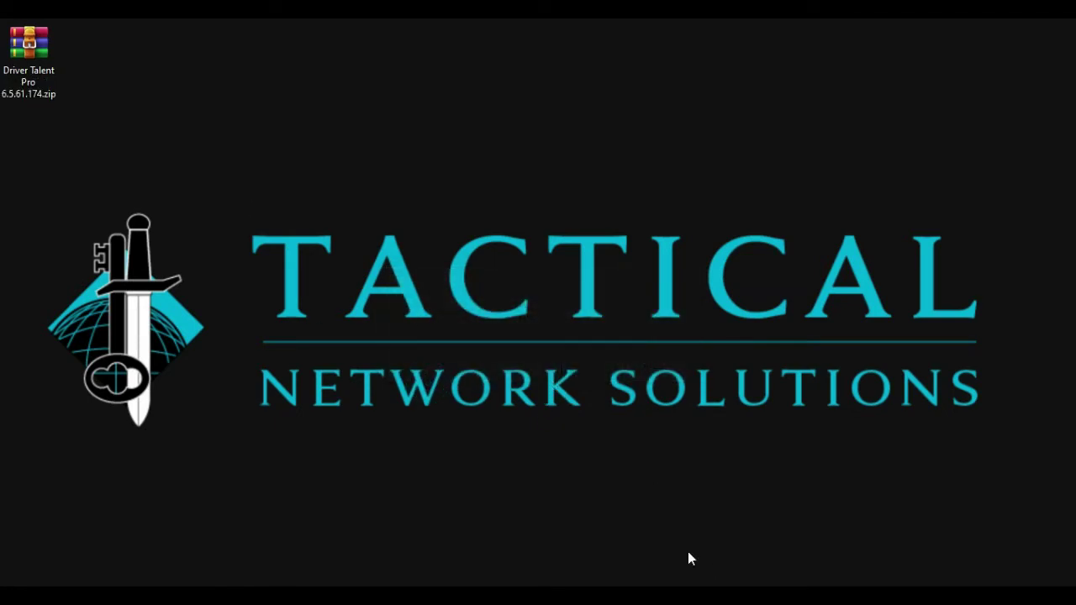
Step: Extract the [Softlogger]DriverTalenP6561174 folder from the Driver Talent Pro 6.5.61.174.zip archive to the desktop and close the archive
double_click(34, 50)
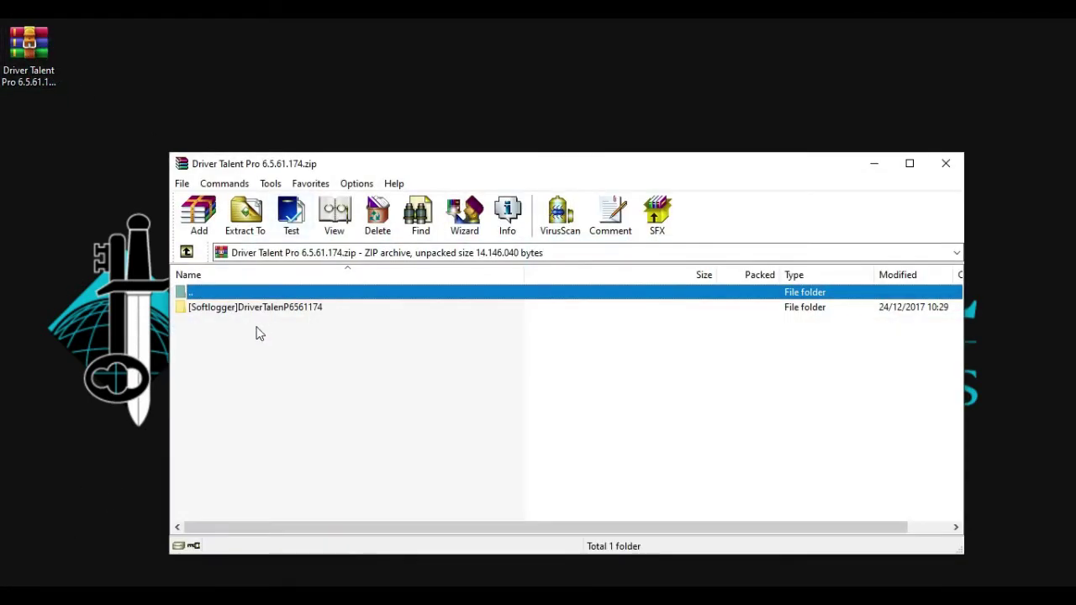
drag(259, 309, 116, 233)
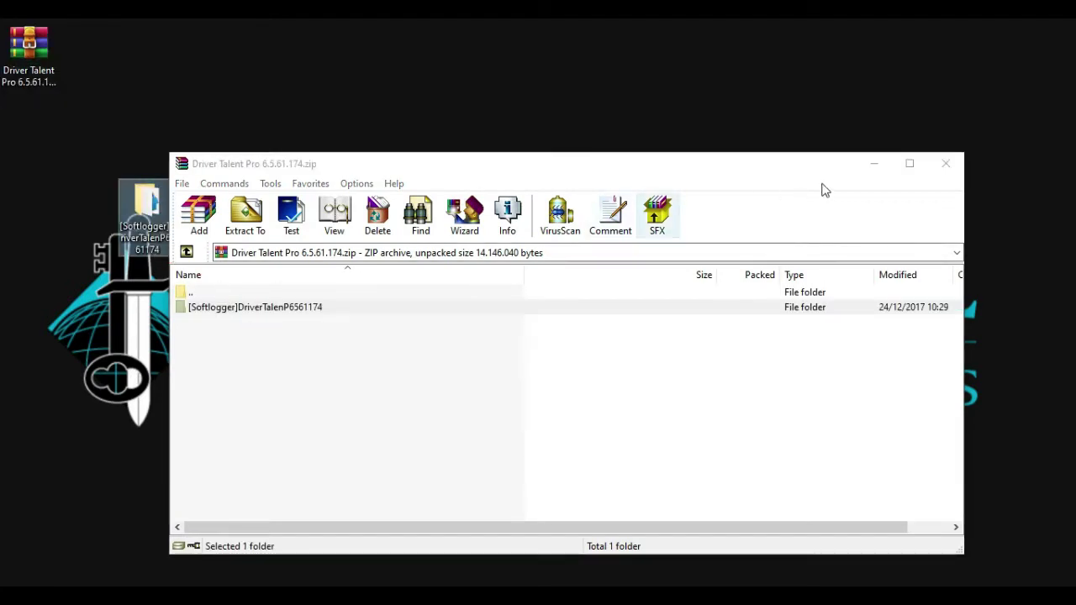
click(946, 164)
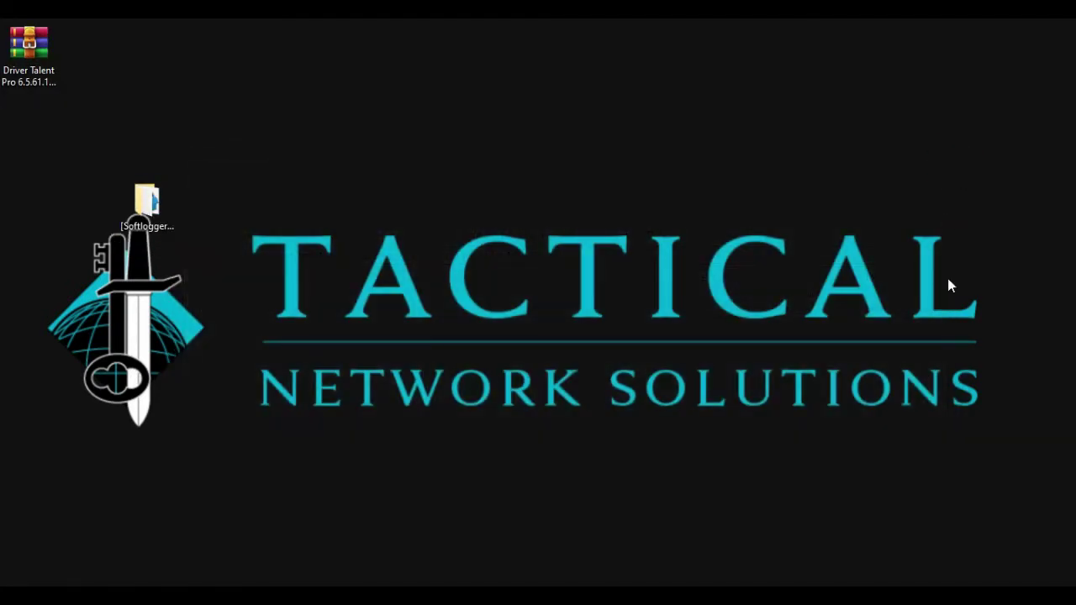
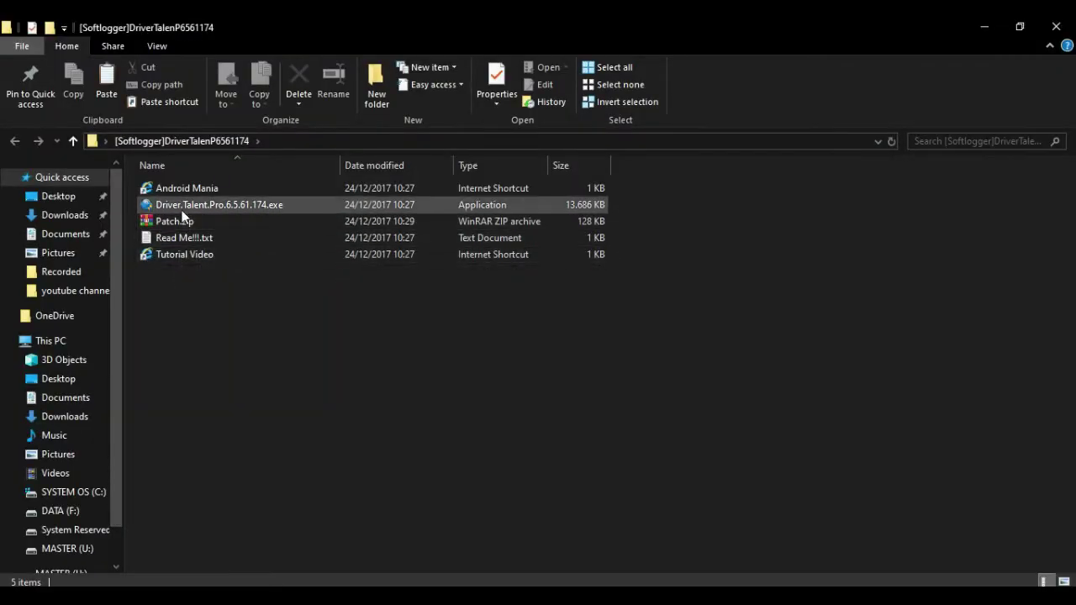
Step: Install Driver Talent from Driver.Talent.Pro.6.5.61.174.exe, accepting the license, and close the installer without starting the program
click(186, 207)
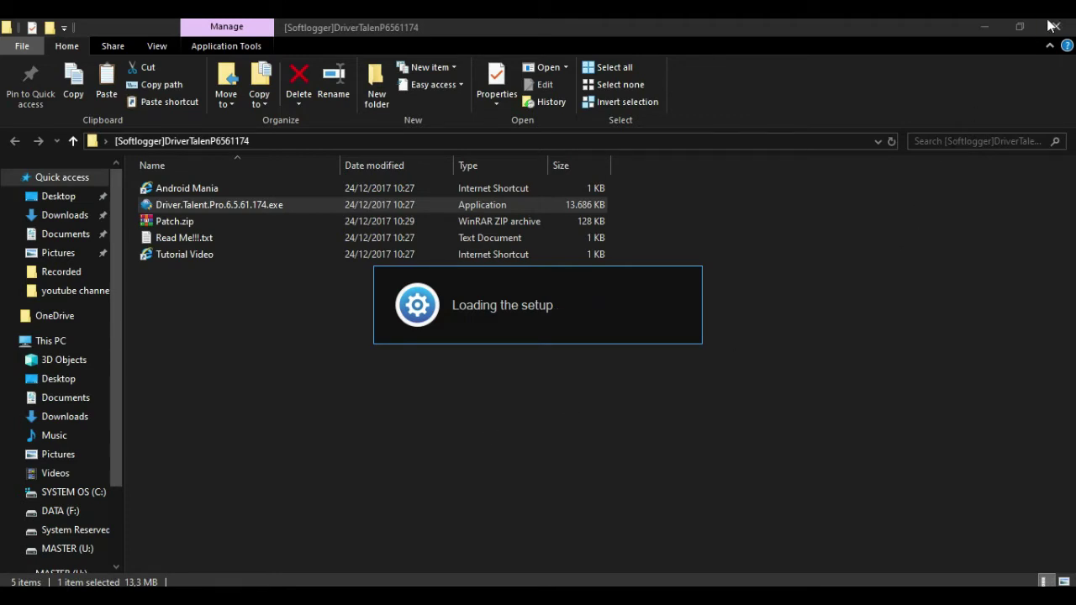
click(985, 26)
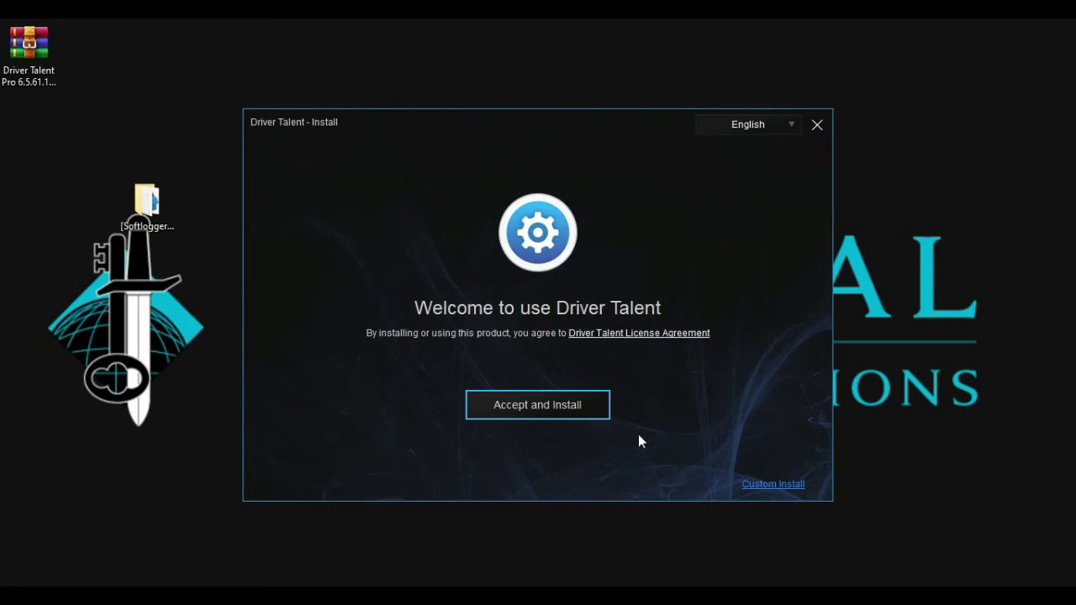
click(529, 411)
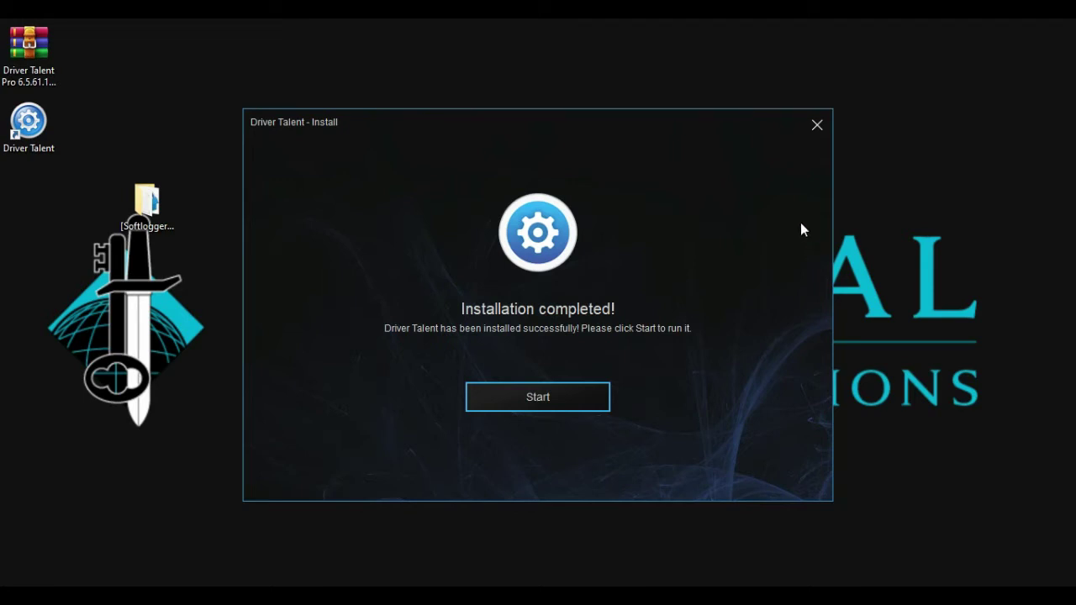
click(816, 126)
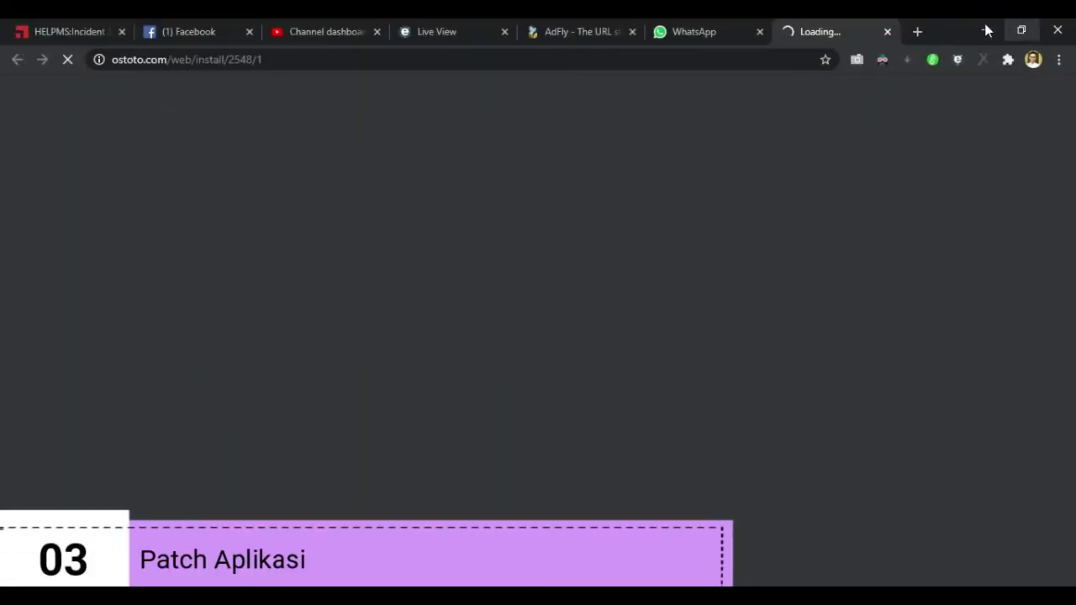
click(982, 38)
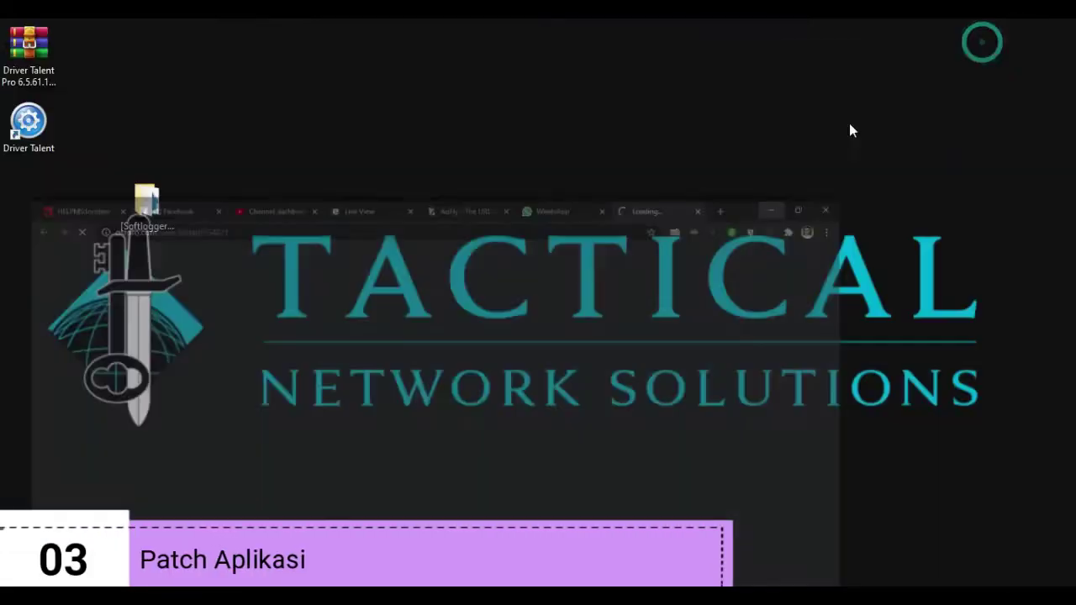
Step: Extract Driver Talent Pro v6.xx Generic Patch.exe from the Patch folder inside Patch.zip to the desktop
double_click(138, 242)
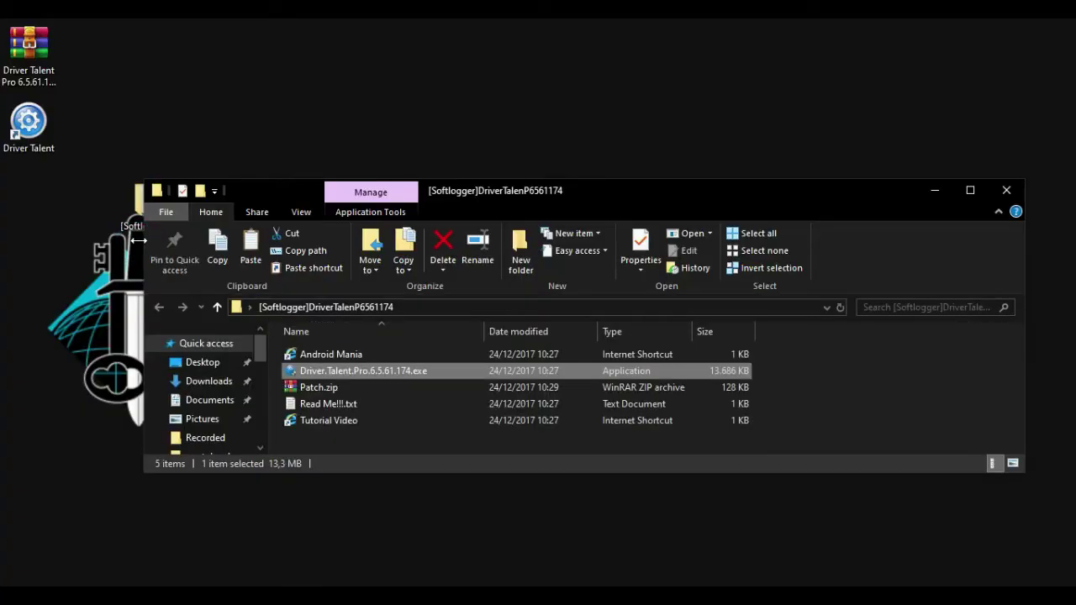
click(326, 388)
double_click(330, 390)
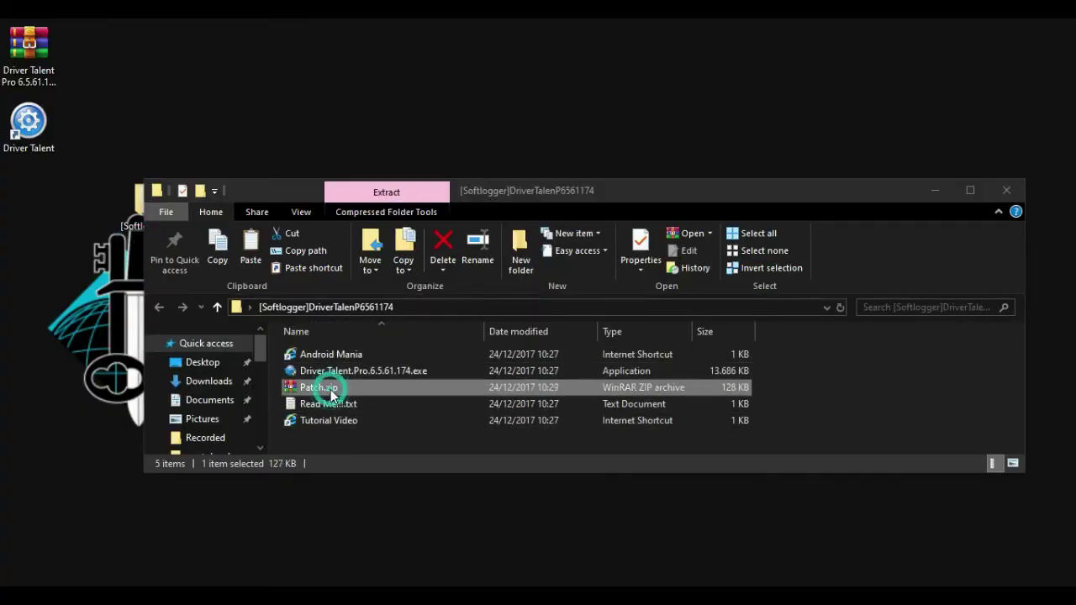
double_click(208, 310)
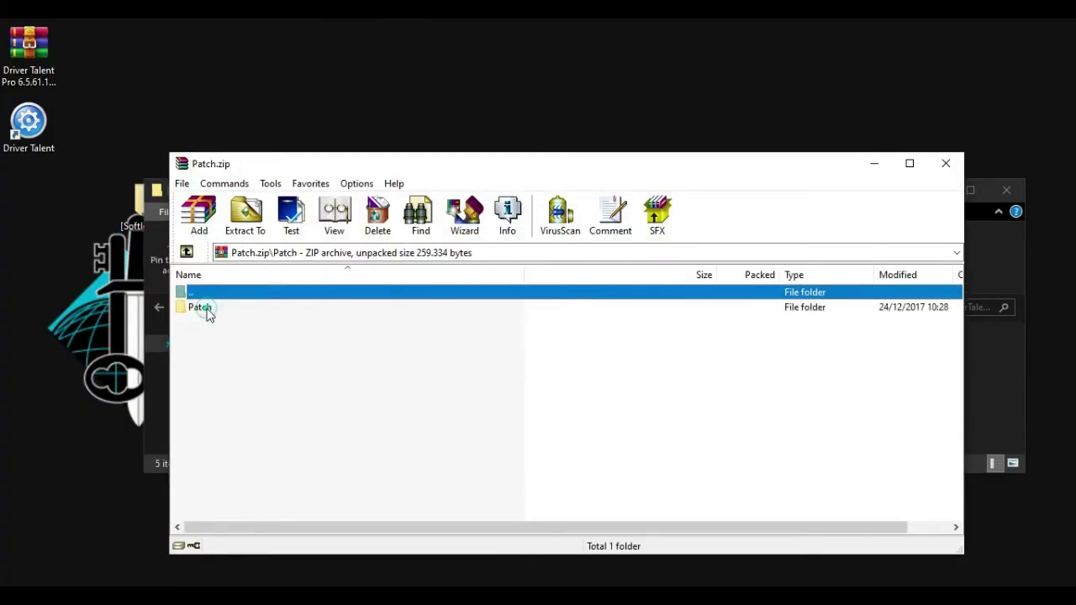
double_click(208, 309)
drag(211, 324, 130, 328)
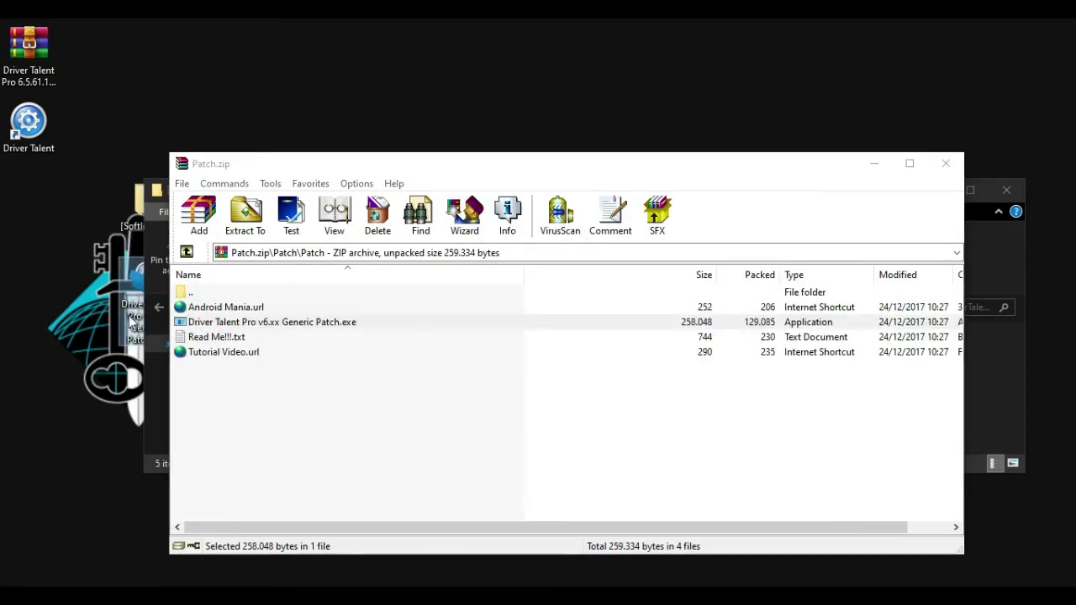
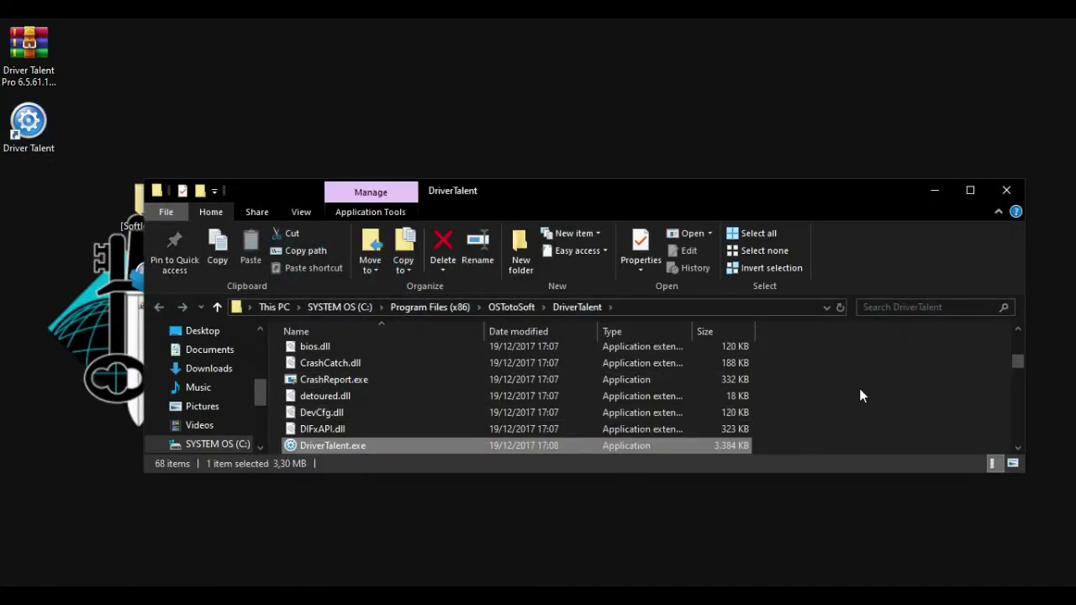
Step: Move the patch file .exe from the desktop into the DriverTalent program folder, granting administrator permission
scroll(807, 393, down, 2)
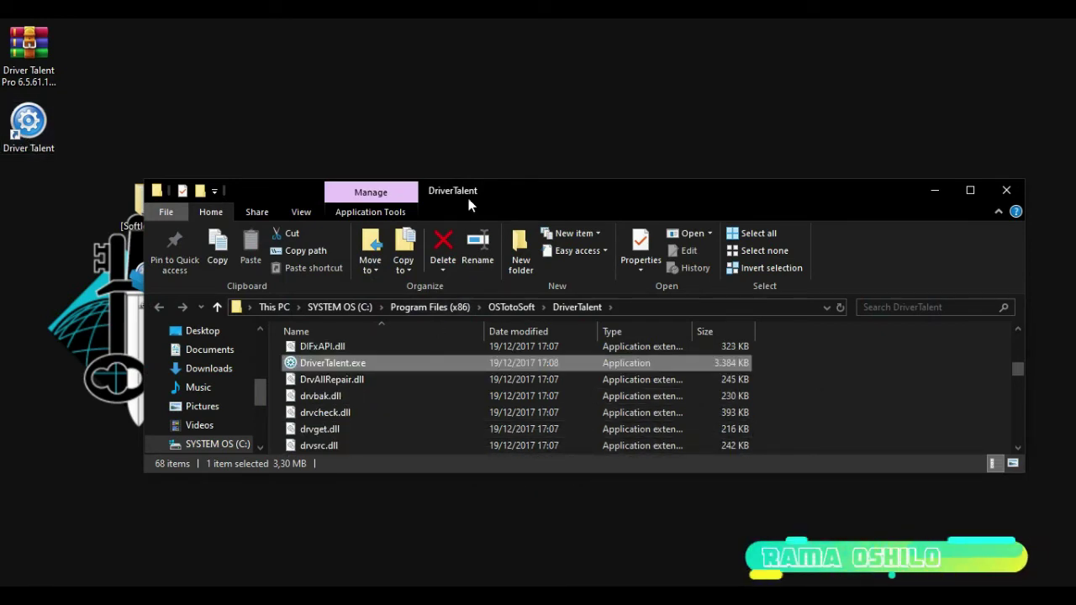
drag(472, 204, 735, 185)
drag(601, 345, 268, 271)
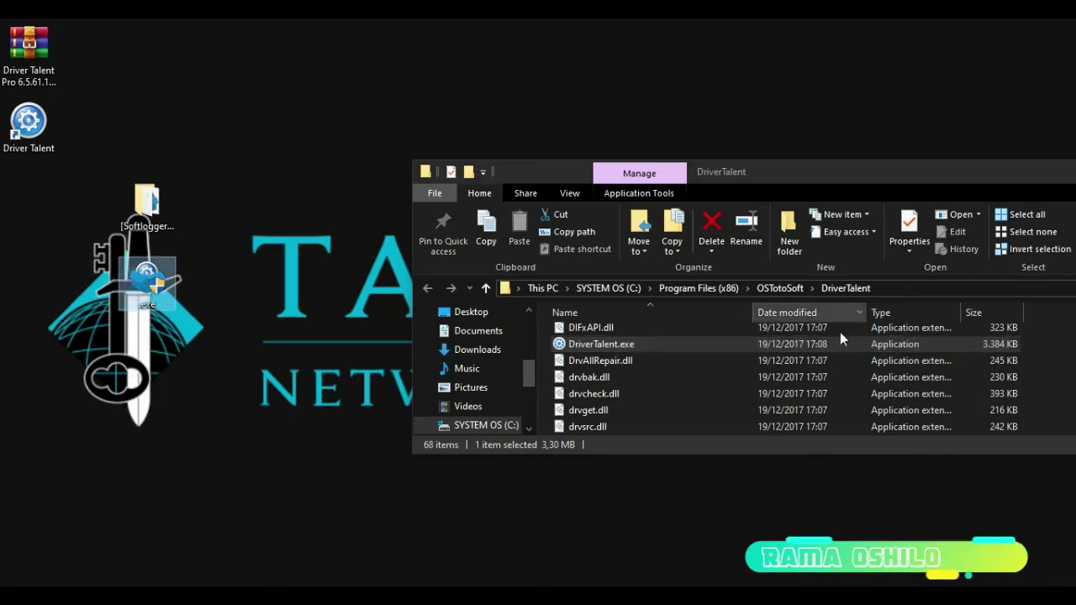
click(1035, 376)
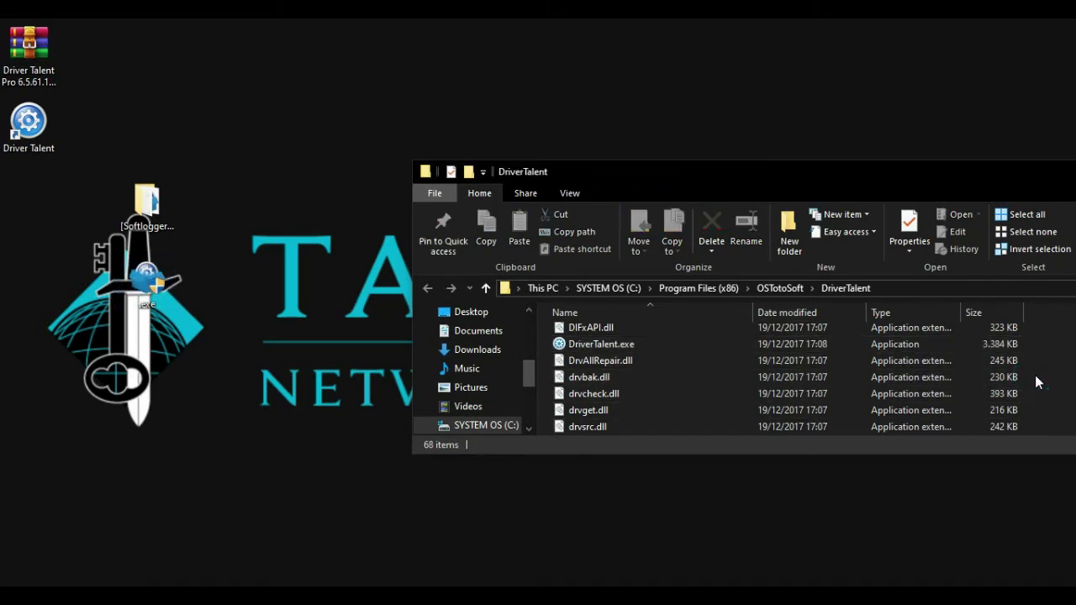
click(501, 217)
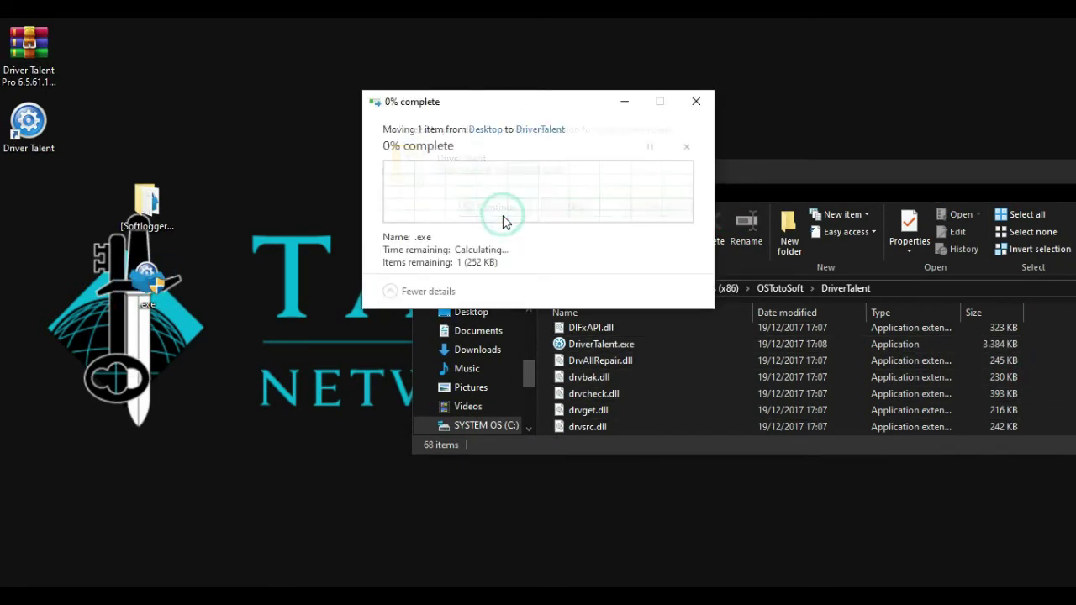
drag(838, 164, 456, 152)
Step: Run the generic patch on DriverTalent.exe without a backup, and close the patcher and the program folder
double_click(190, 312)
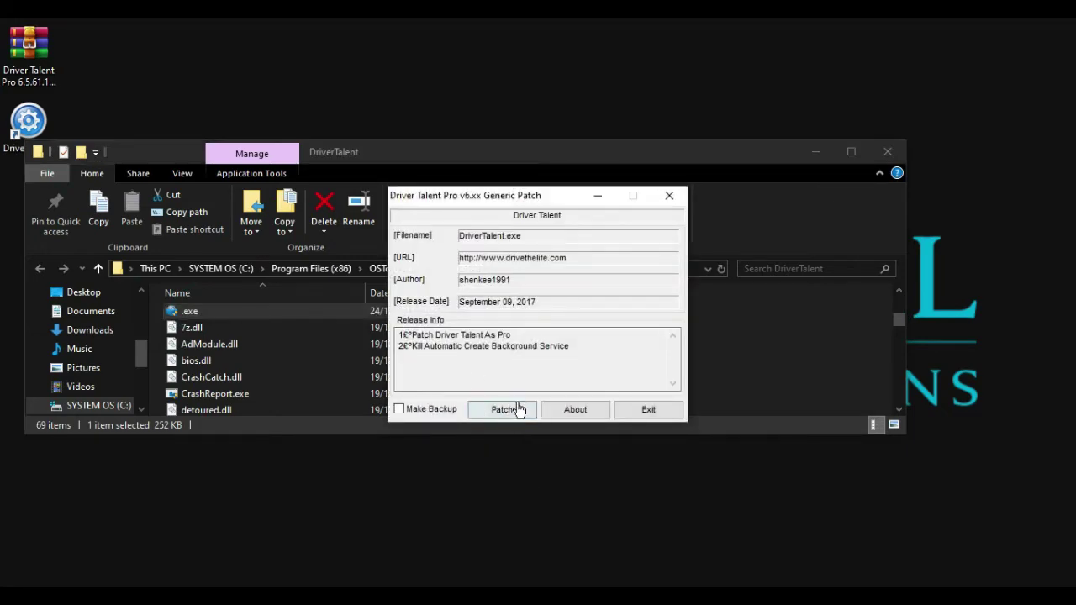
click(514, 408)
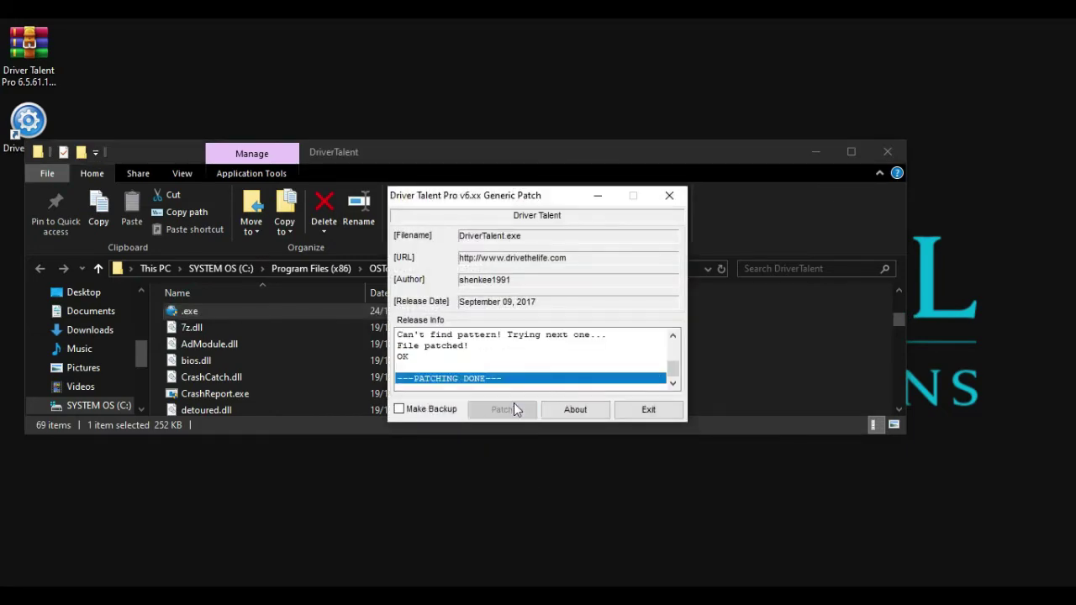
click(648, 409)
click(885, 151)
click(614, 386)
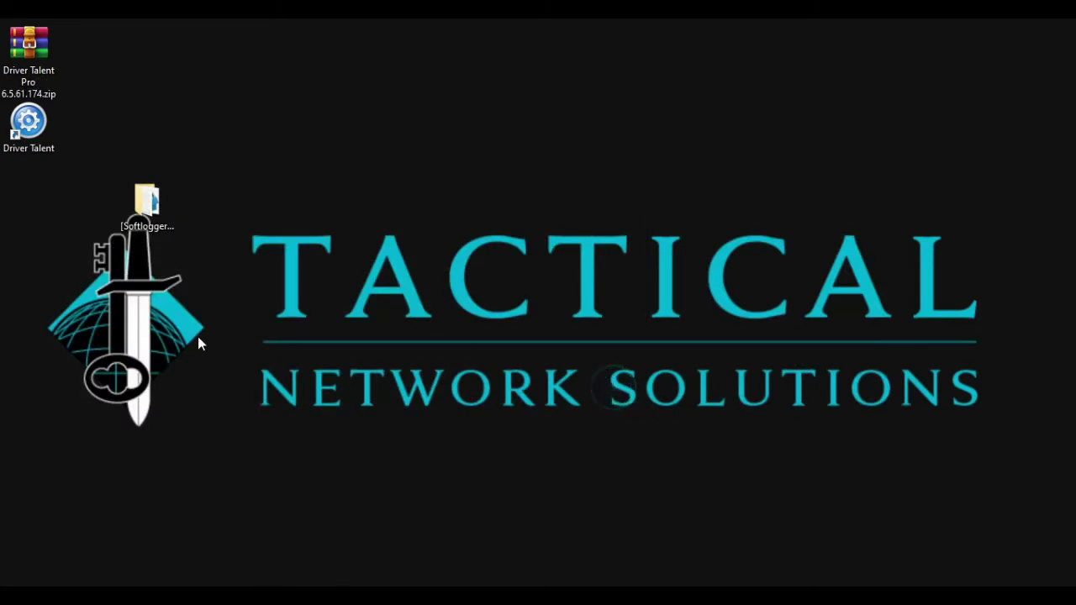
Step: Launch Driver Talent to scan the PC's drivers, allowing it through the firewall on private and public networks
double_click(28, 124)
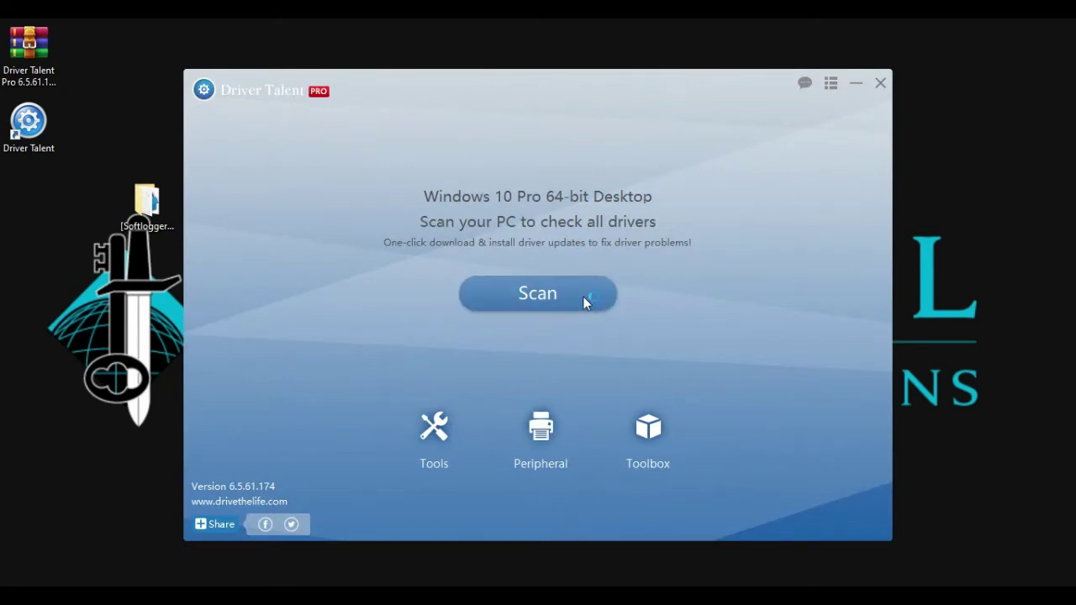
click(586, 305)
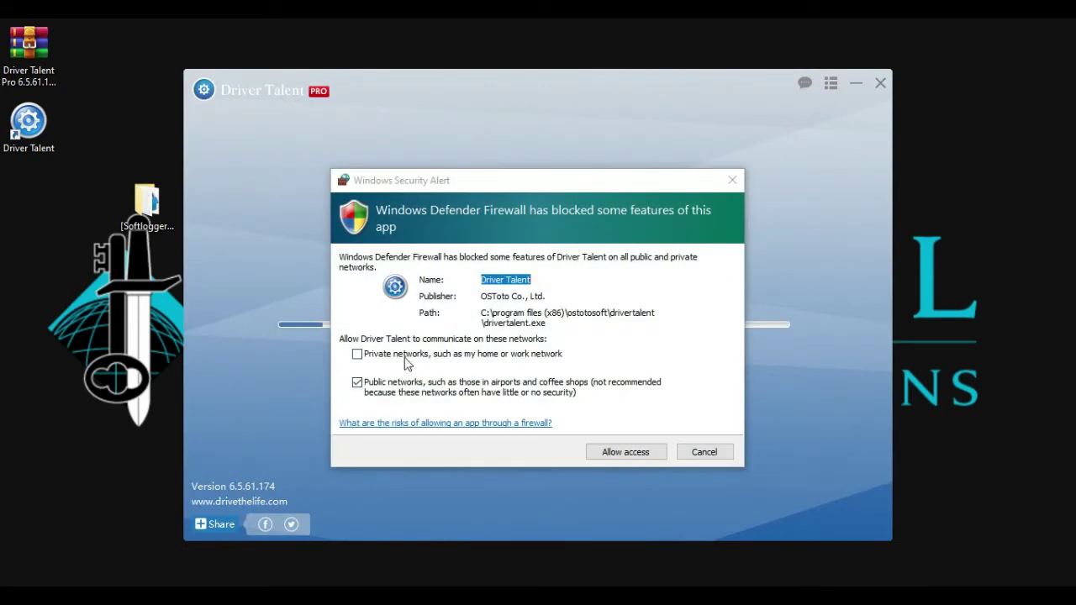
click(408, 357)
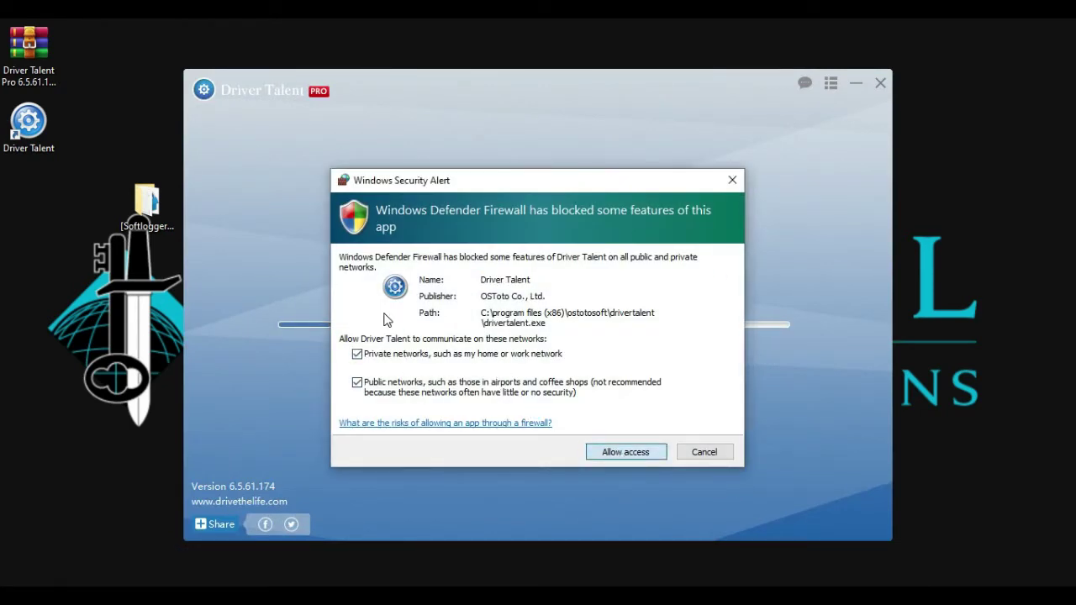
key(Return)
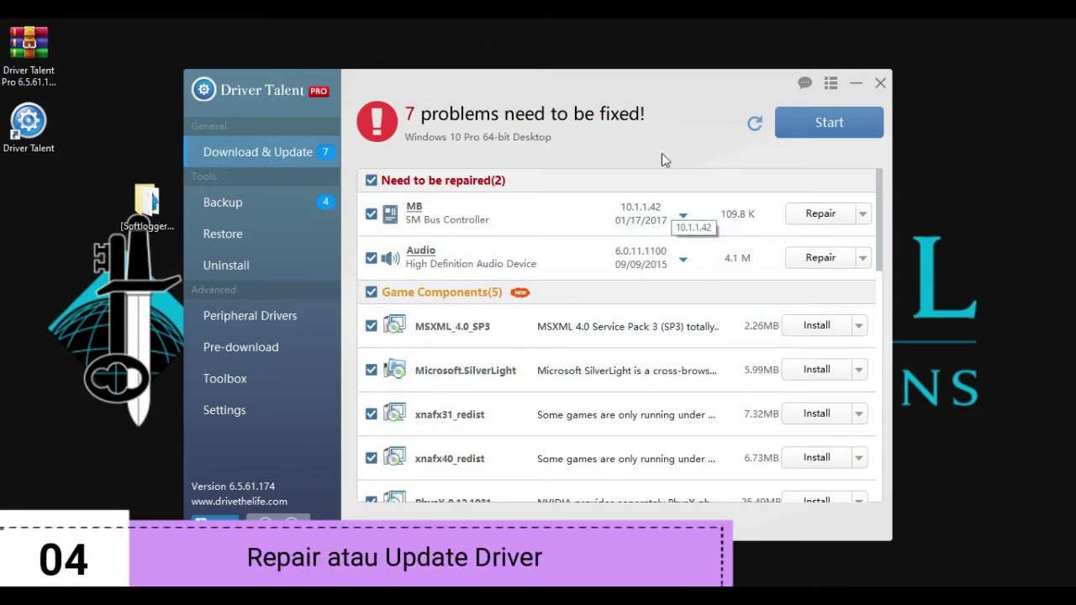
Step: Search the computer for device manager and open Device Manager
key(super)
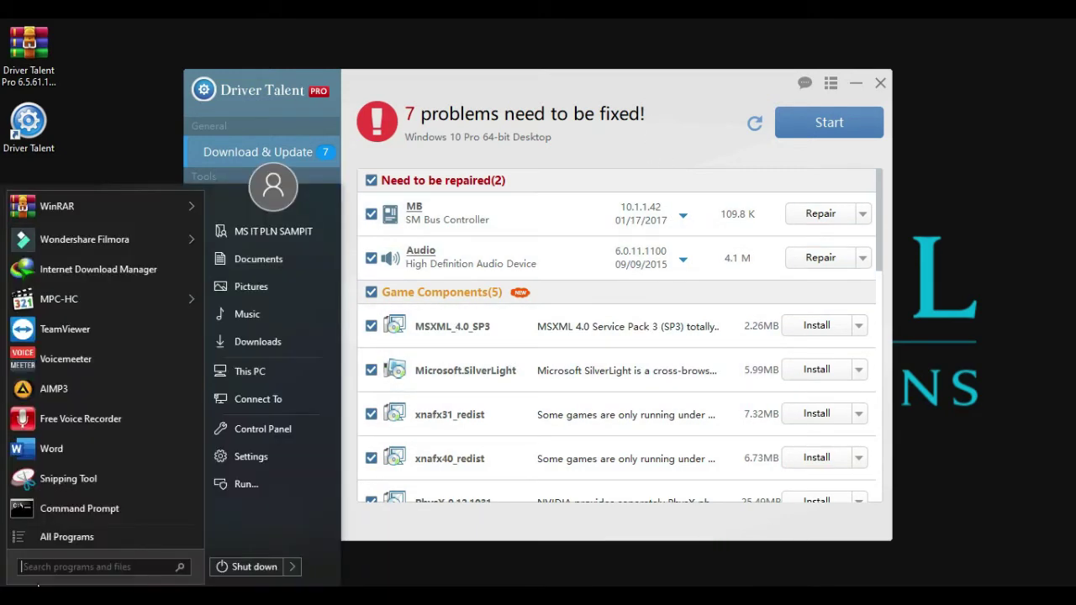
click(67, 568)
text(device ma)
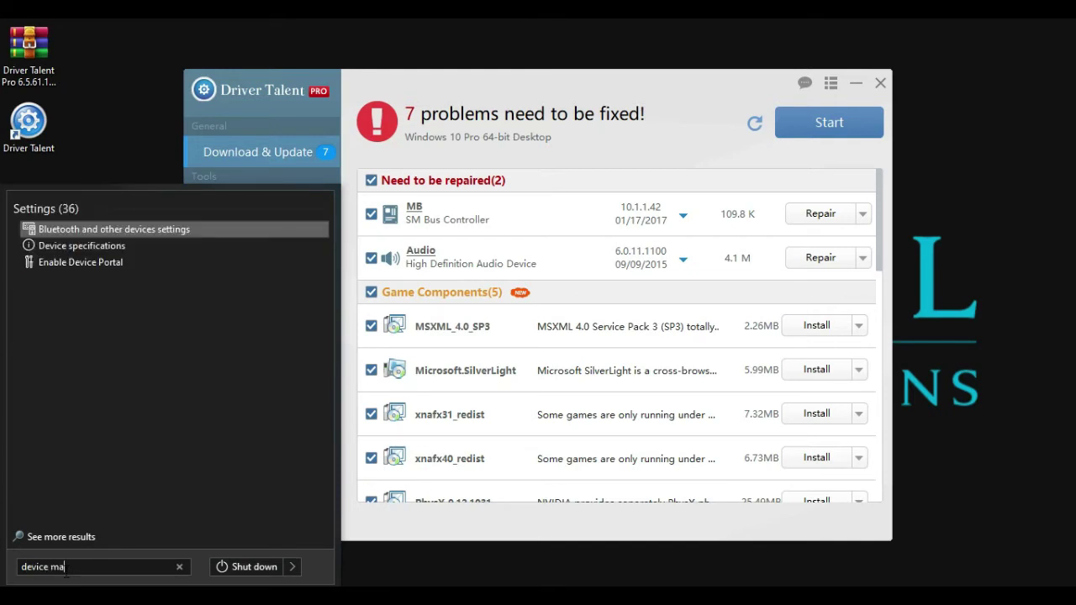
text(nager)
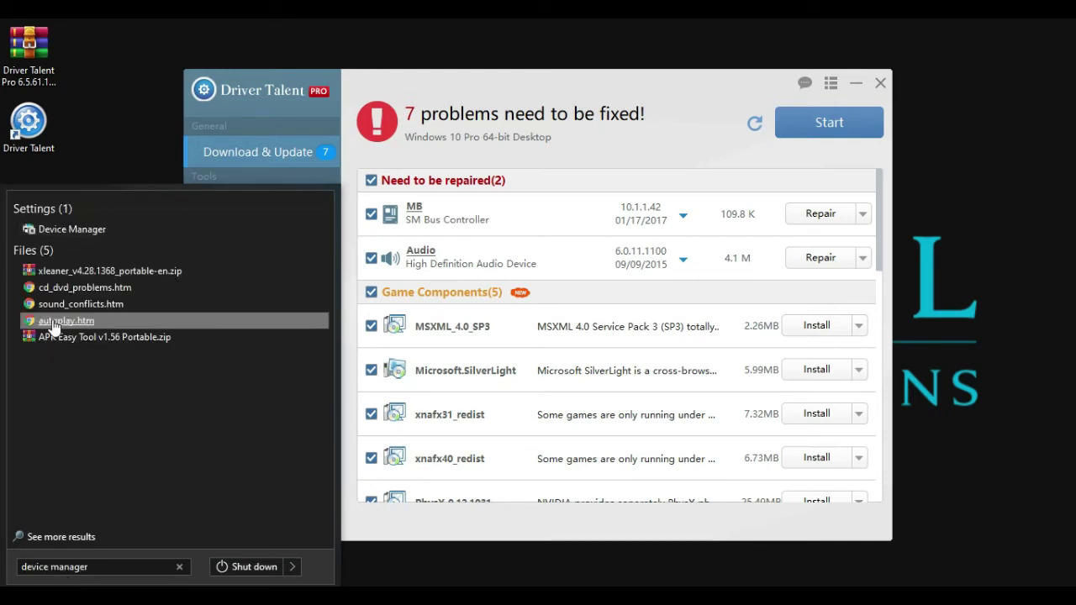
click(76, 229)
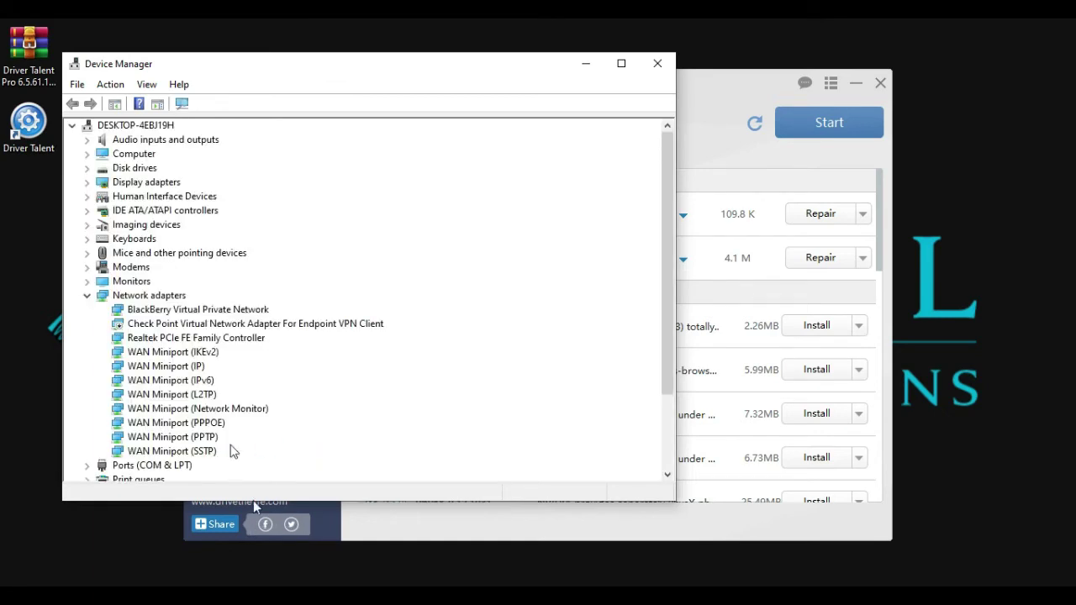
Step: Examine the devices under Monitors and Network adapters in Device Manager, and minimize its window
click(88, 295)
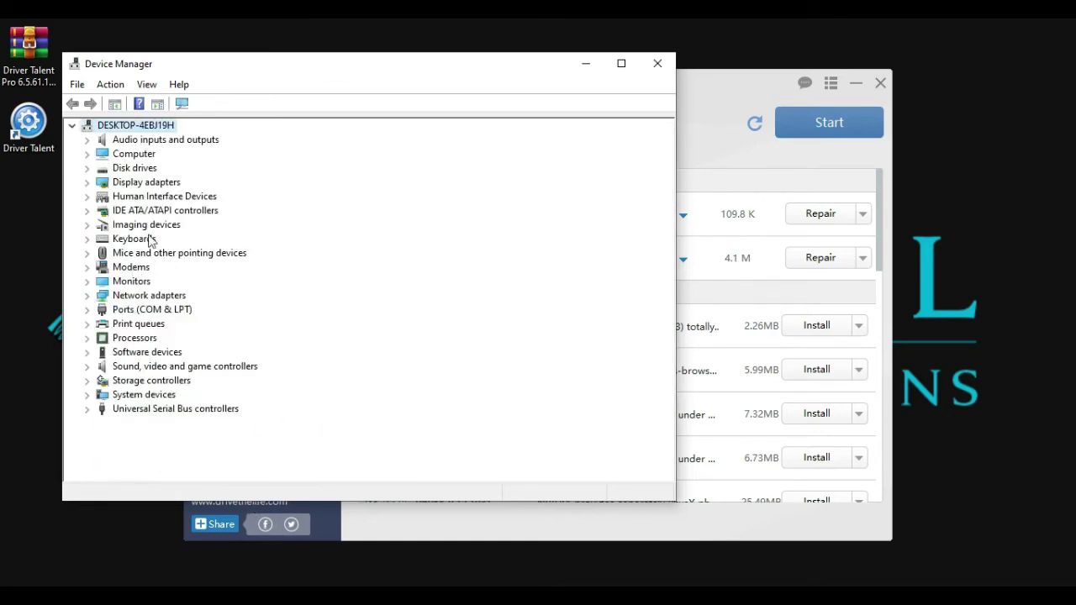
click(88, 282)
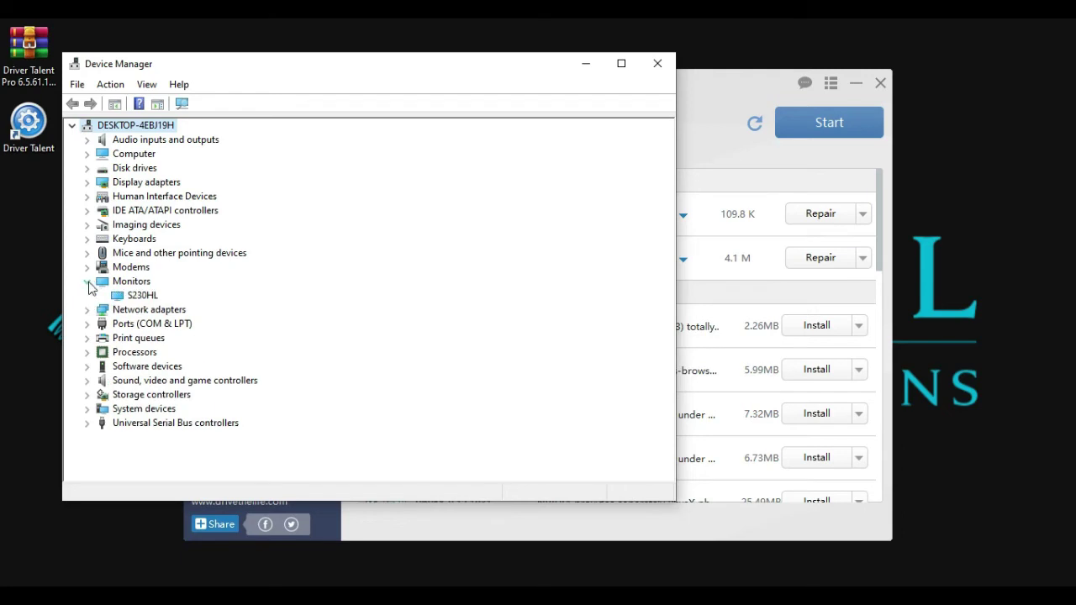
click(87, 282)
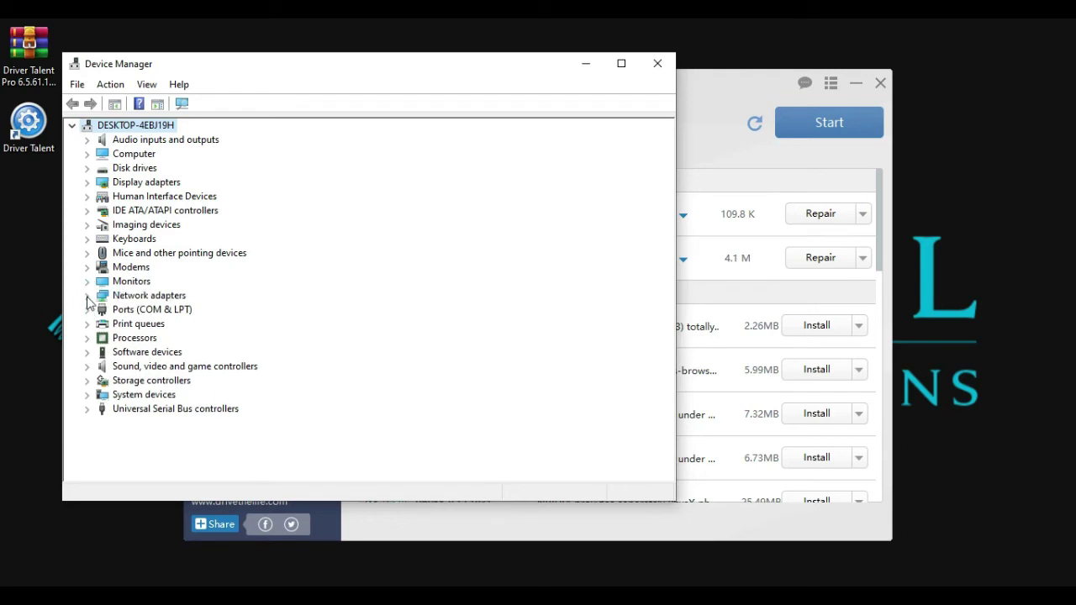
click(88, 296)
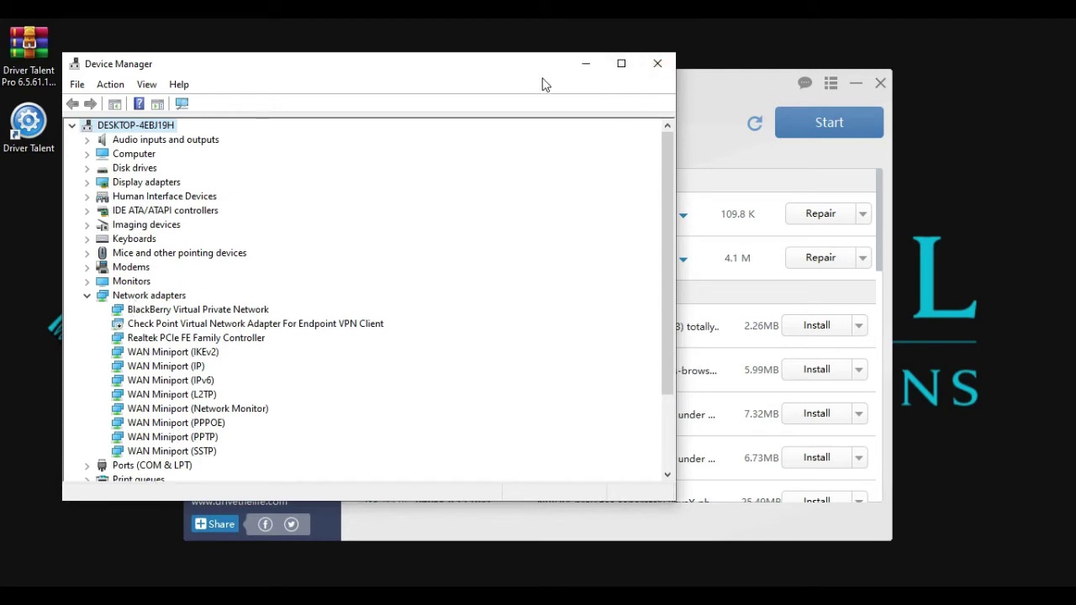
click(587, 65)
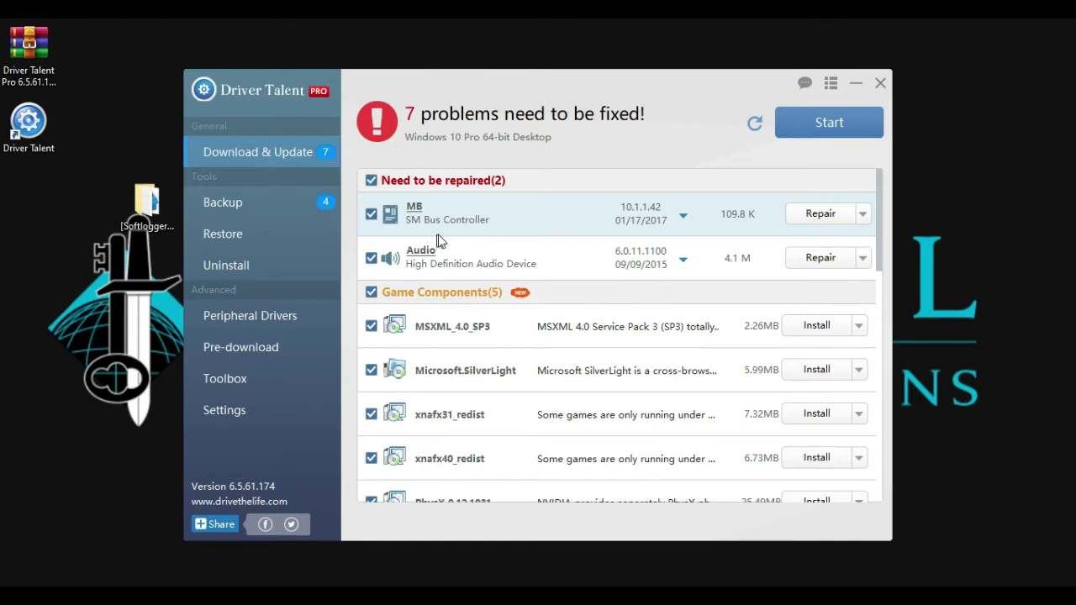
Step: Repair the MB SM Bus Controller driver and dismiss the completion message
click(817, 217)
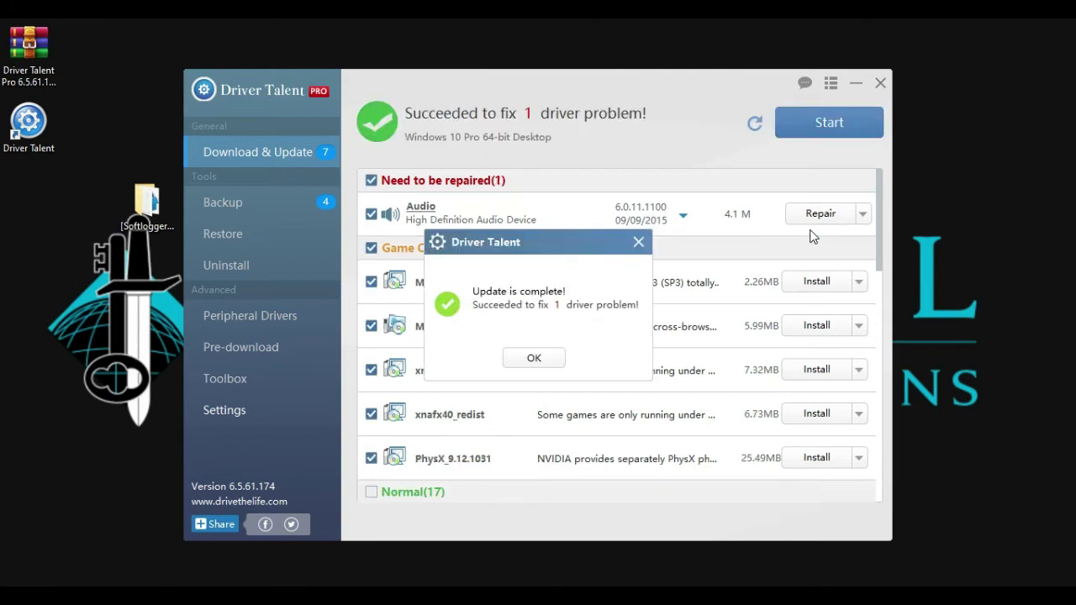
drag(514, 252, 471, 141)
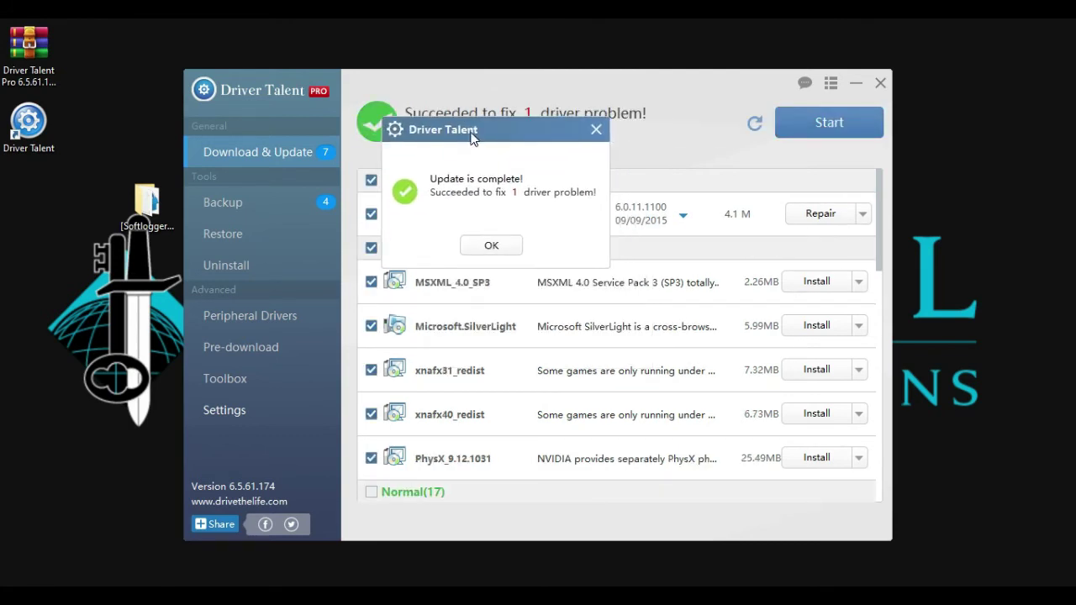
click(491, 246)
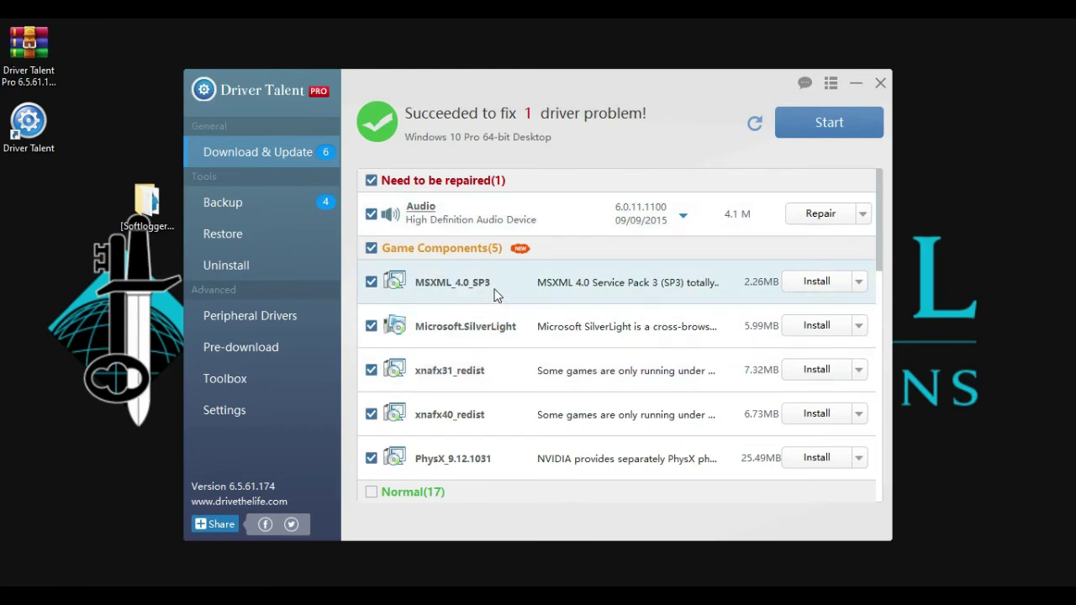
Step: Review the driver list and the extra repair options of the Audio driver, and close Driver Talent
scroll(496, 298, down, 3)
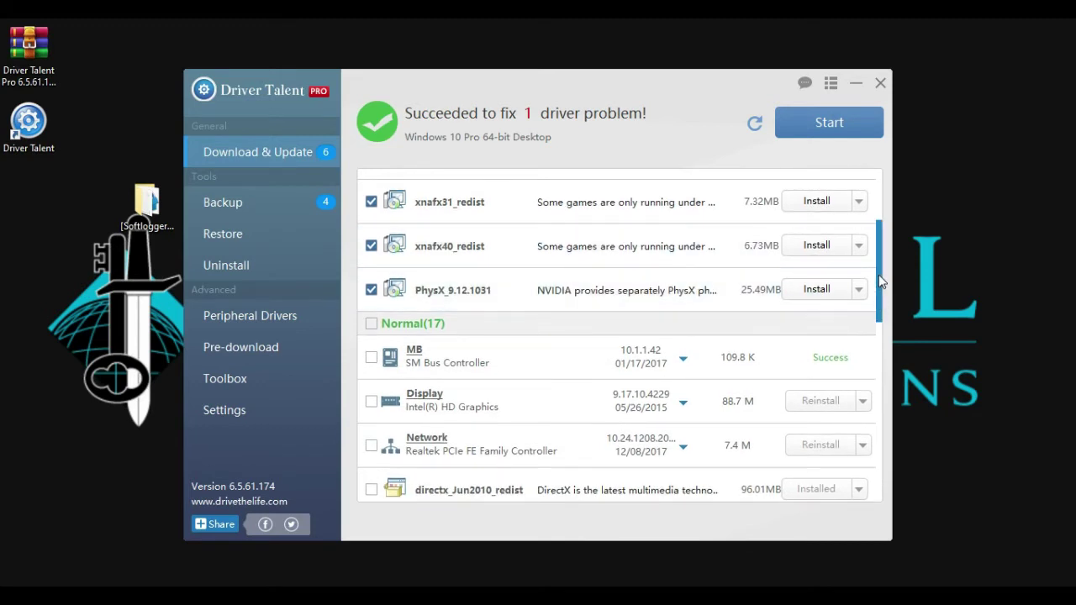
drag(878, 294, 872, 217)
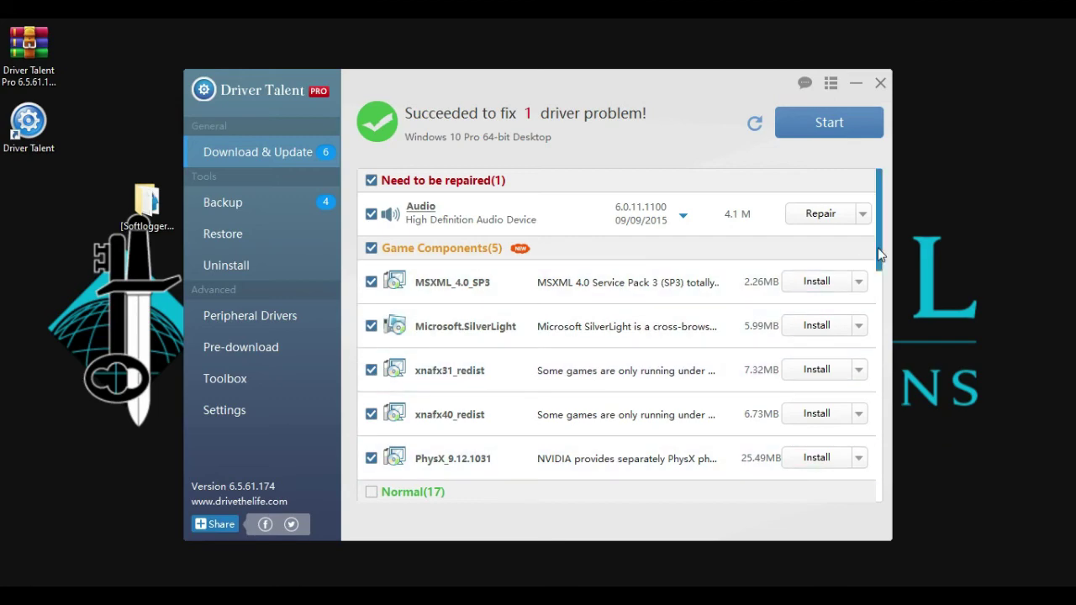
scroll(881, 252, down, 5)
scroll(881, 294, up, 5)
click(860, 216)
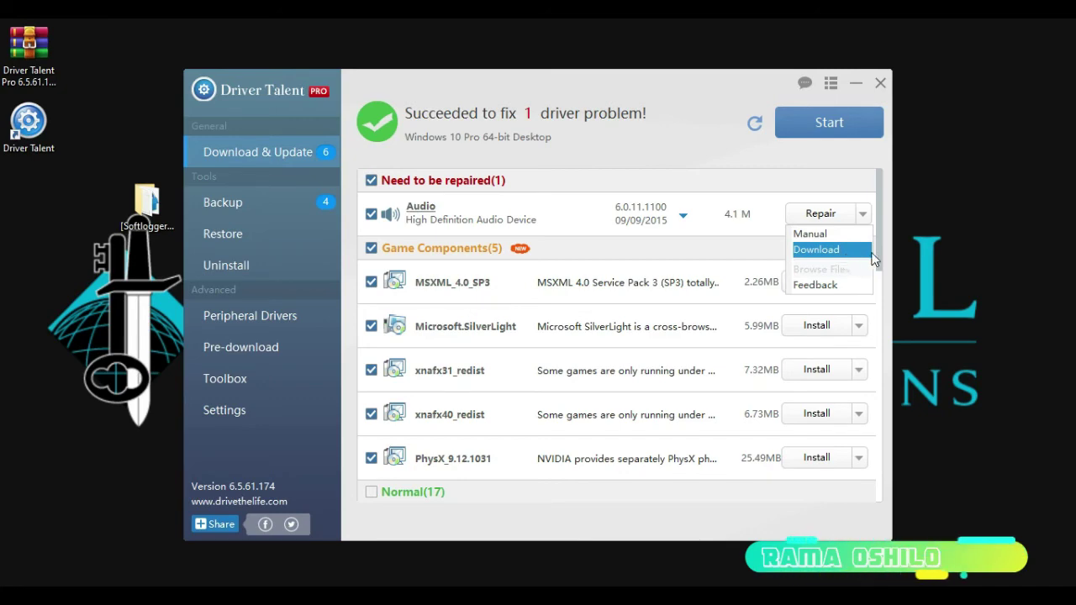
drag(880, 256, 855, 200)
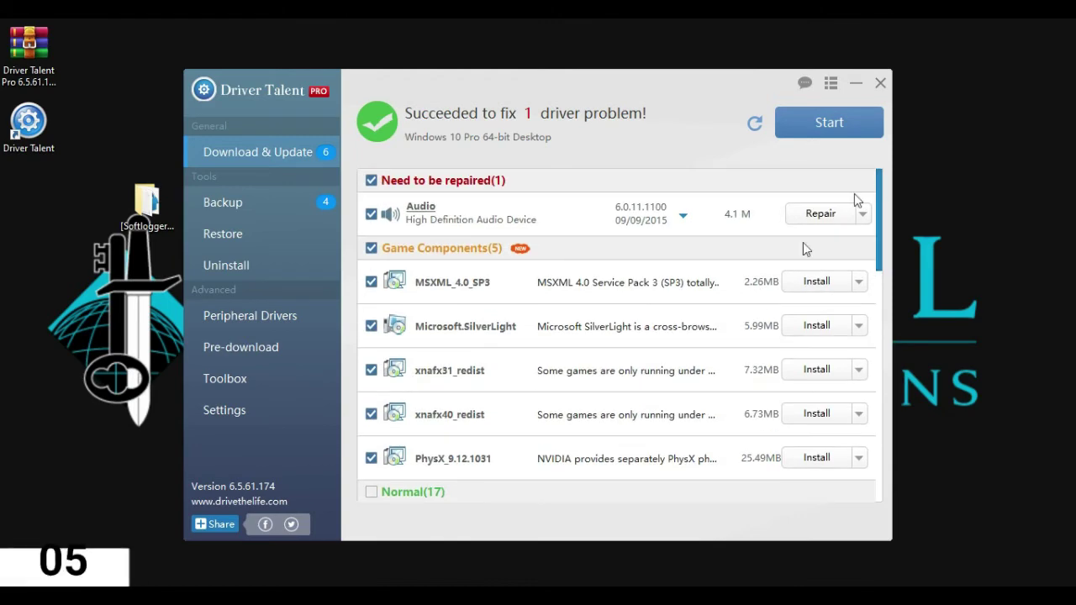
click(880, 82)
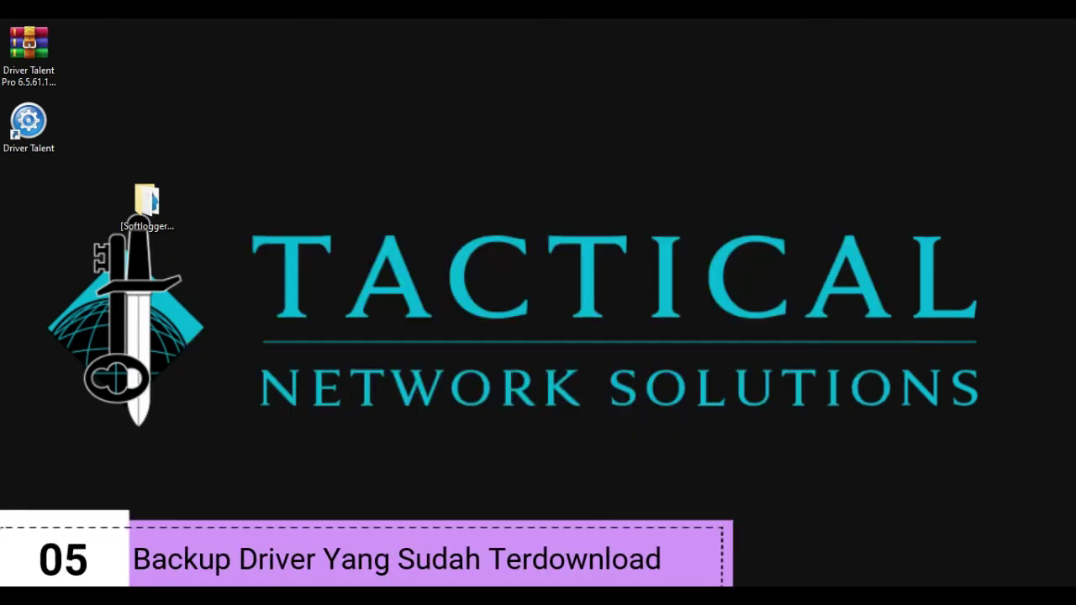
Step: Switch to File Explorer and open the DATA (F:) drive from This PC
key(super+e)
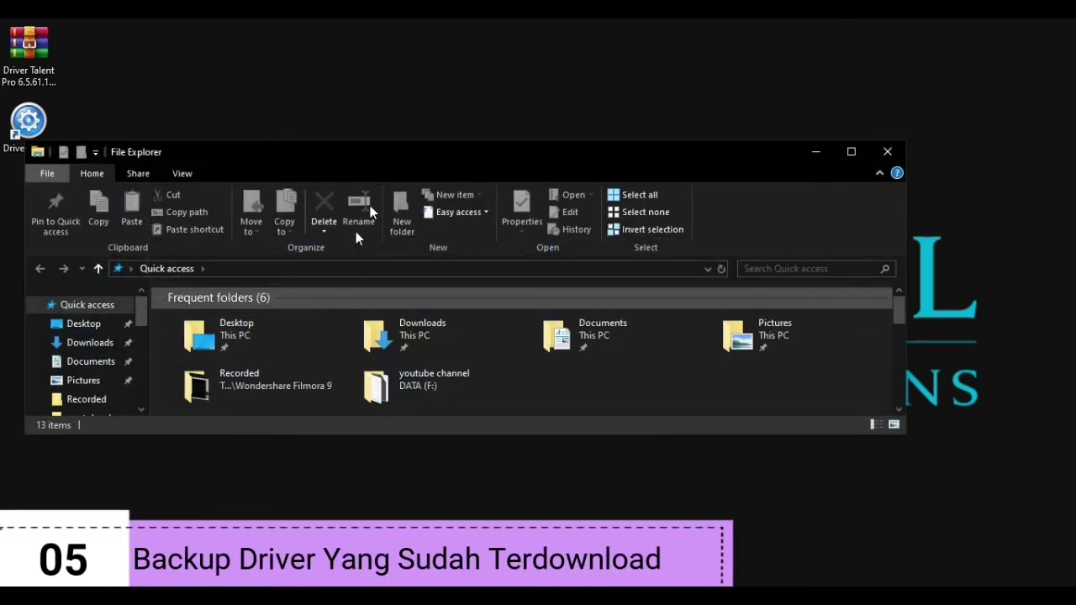
drag(140, 309, 122, 397)
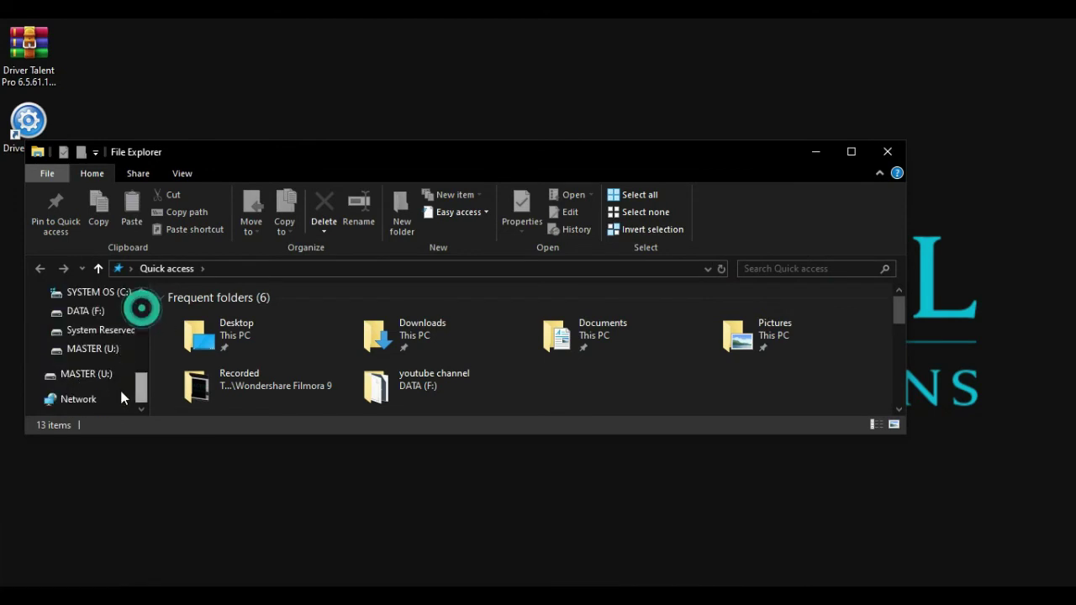
click(89, 394)
scroll(92, 402, up, 5)
click(121, 305)
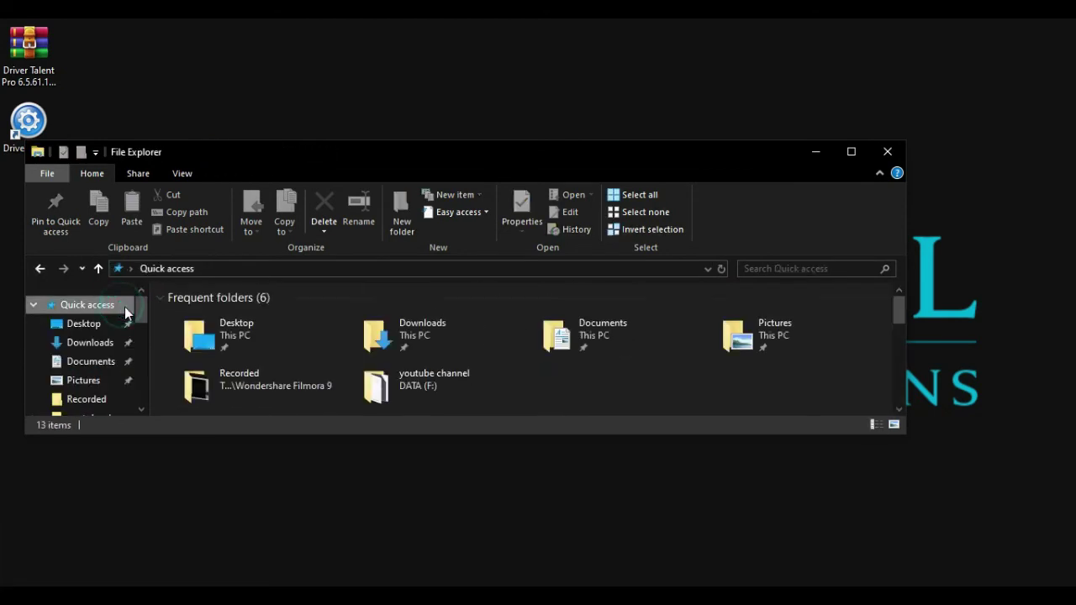
scroll(84, 369, down, 2)
click(88, 400)
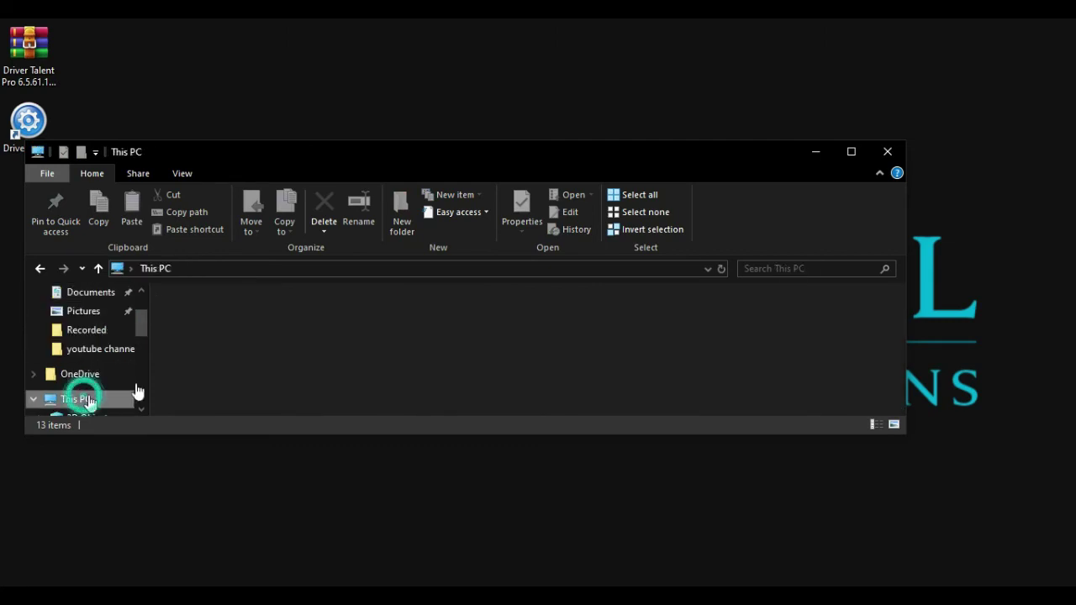
scroll(278, 364, down, 3)
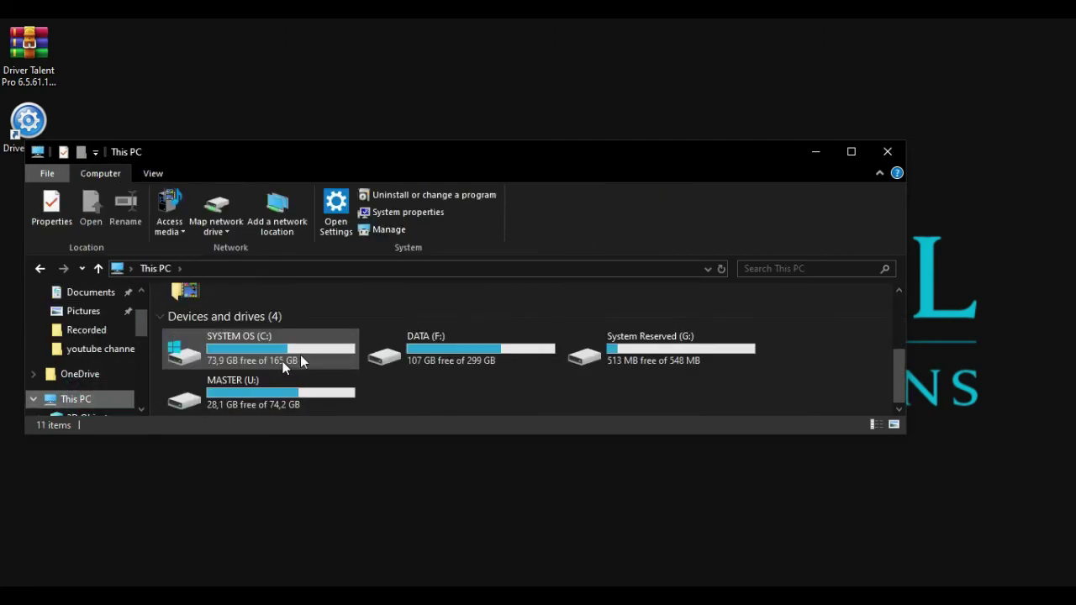
click(482, 349)
double_click(483, 349)
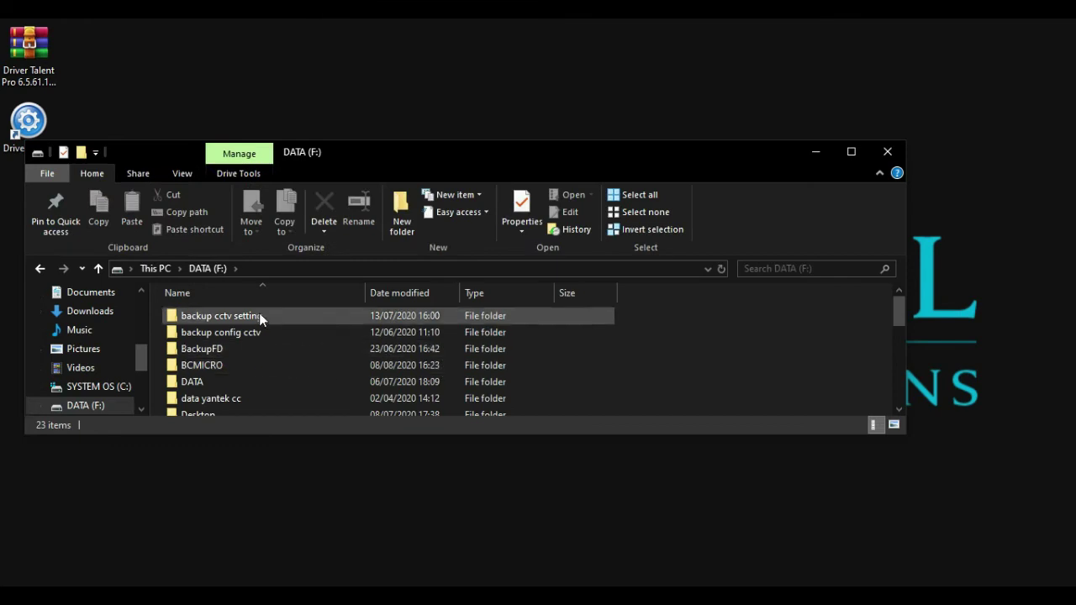
Step: Examine the downloaded driver archive in OSTotoFolder > DriversDownLoad > WIN10(64), and close File Explorer
scroll(246, 344, down, 2)
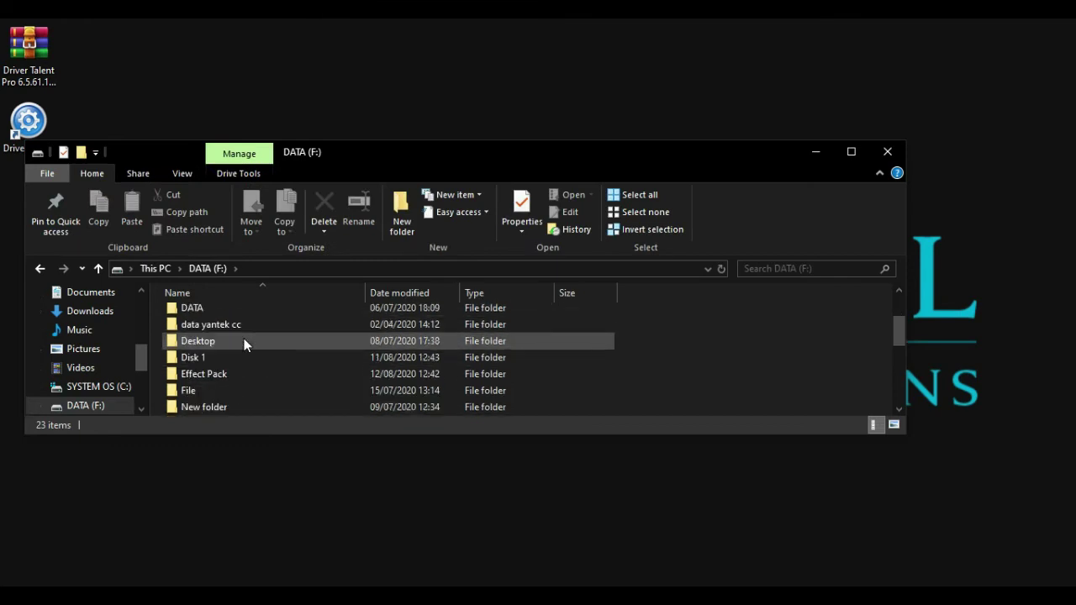
scroll(244, 340, up, 2)
scroll(257, 387, down, 4)
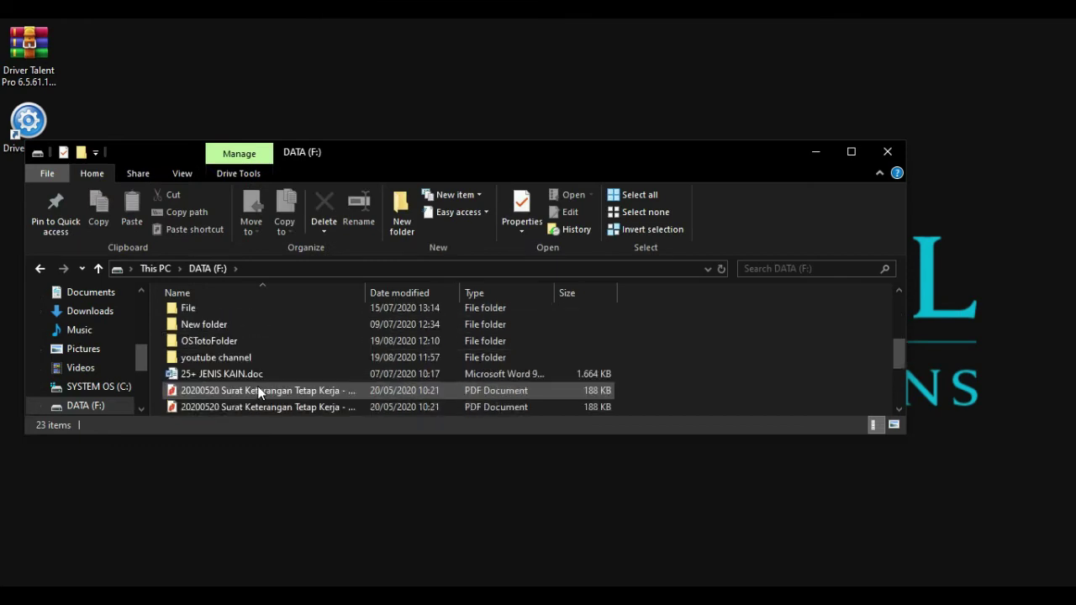
double_click(225, 342)
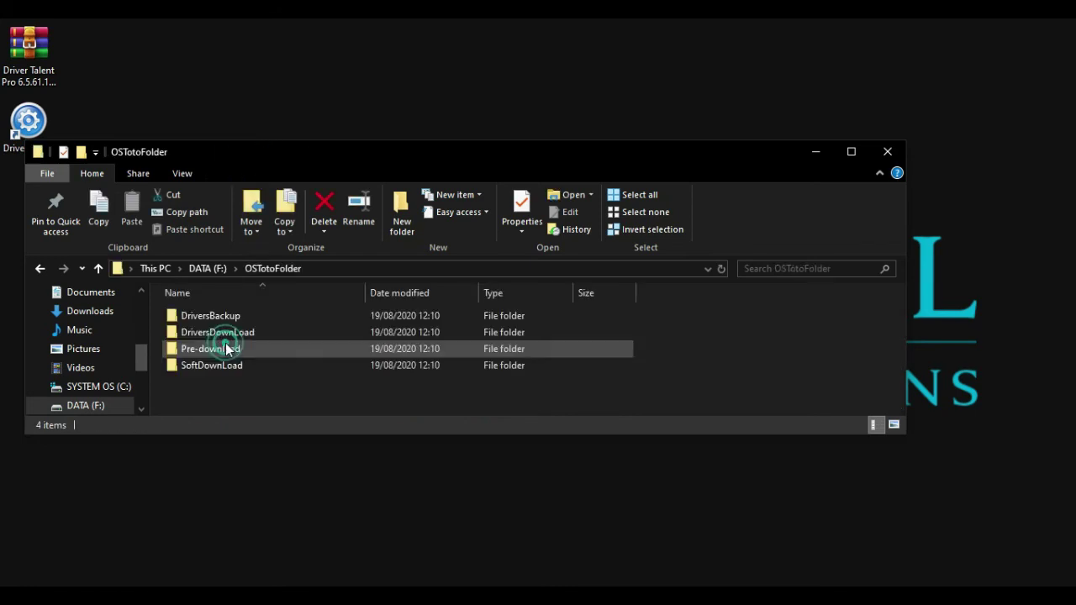
click(227, 332)
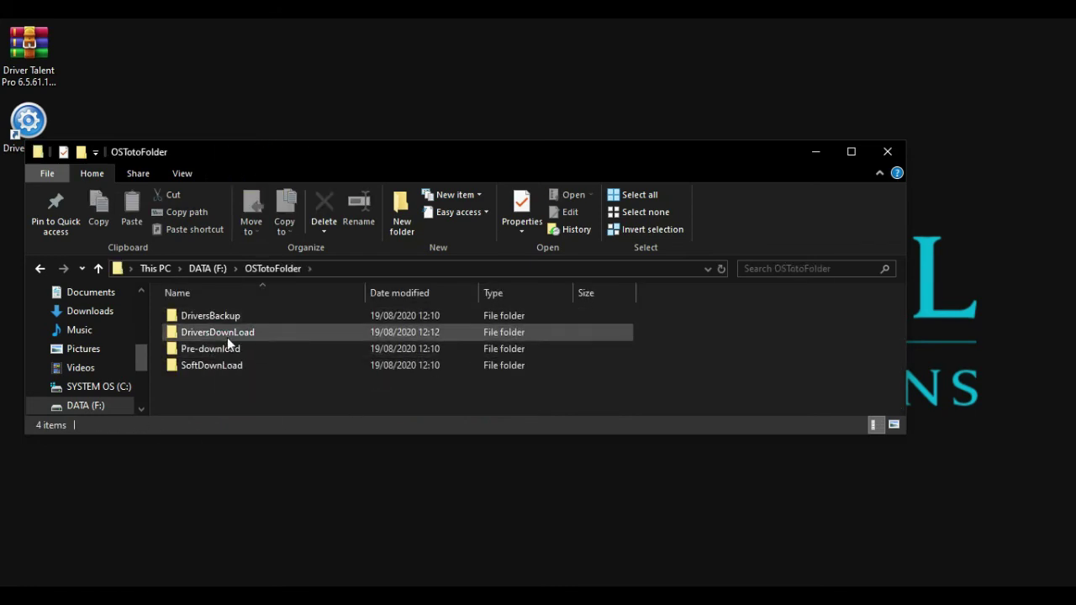
double_click(227, 331)
click(236, 320)
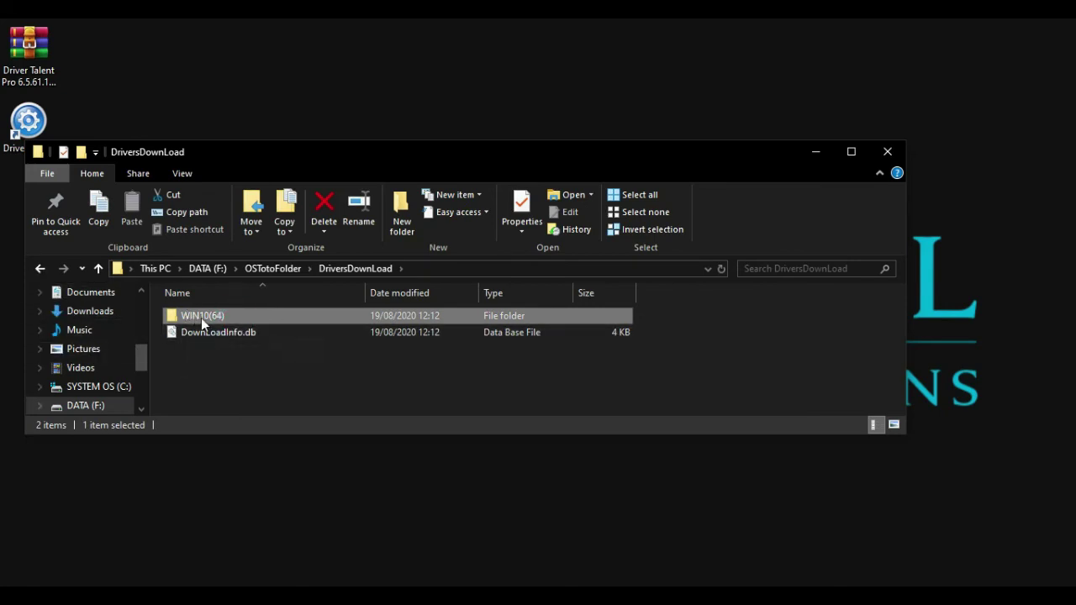
double_click(201, 317)
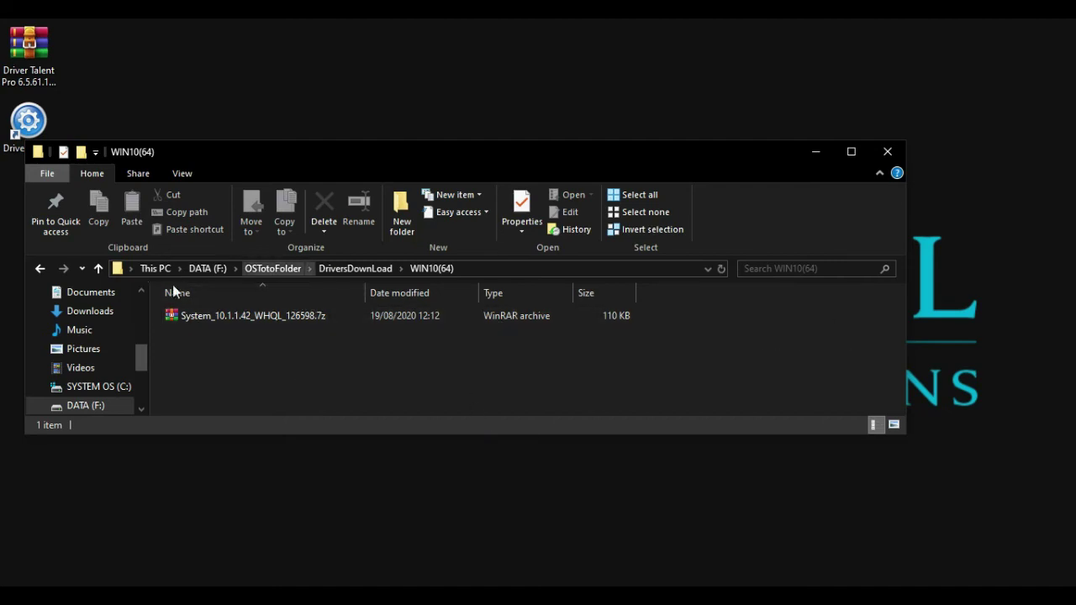
click(35, 269)
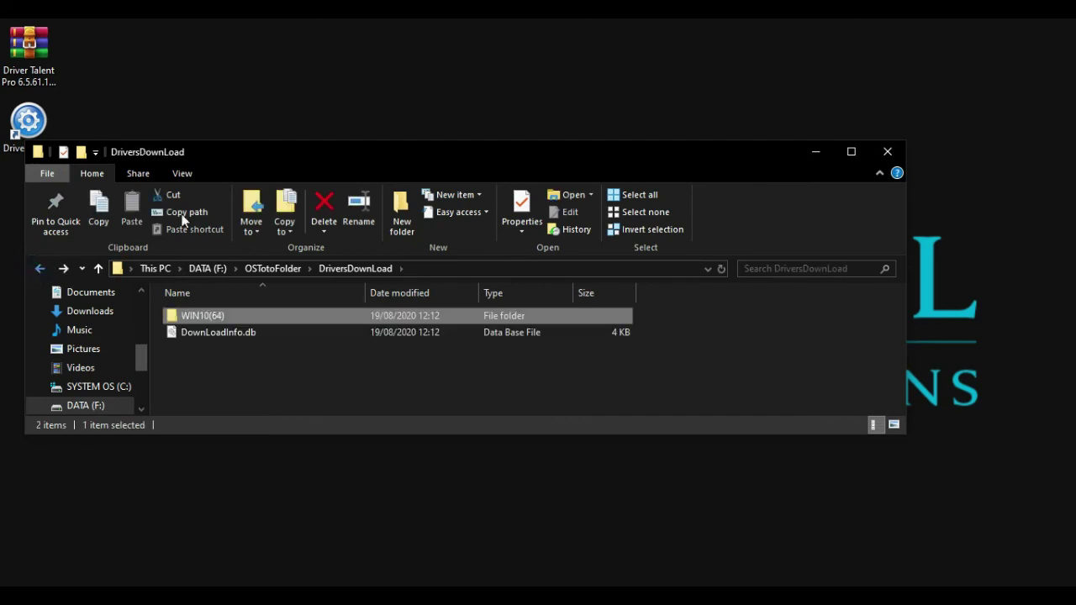
click(888, 151)
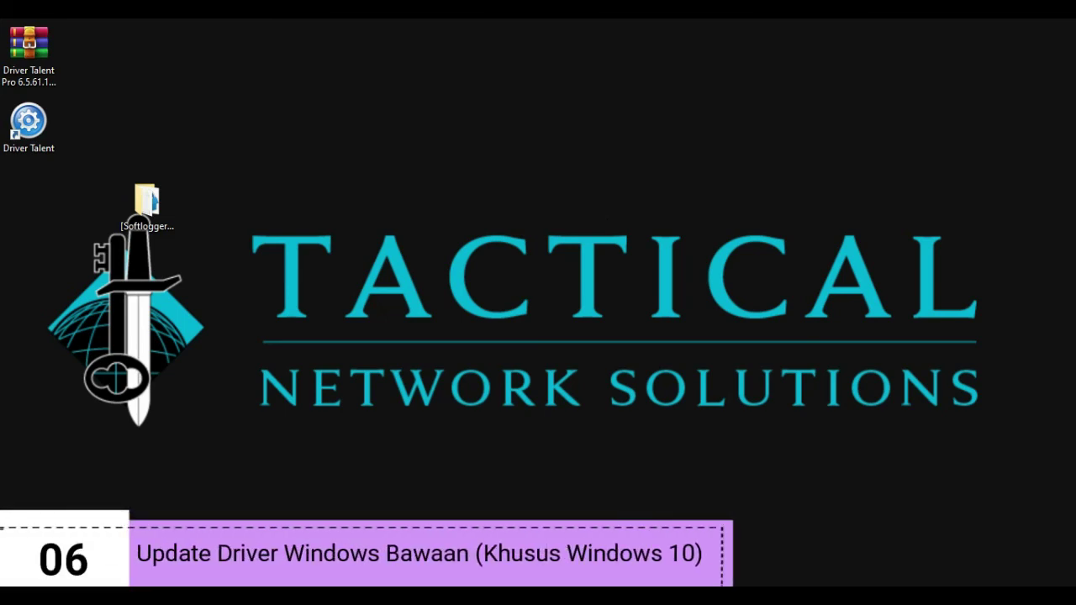
Step: Search for windows update, examine the Windows Update settings page, and close Settings
key(super)
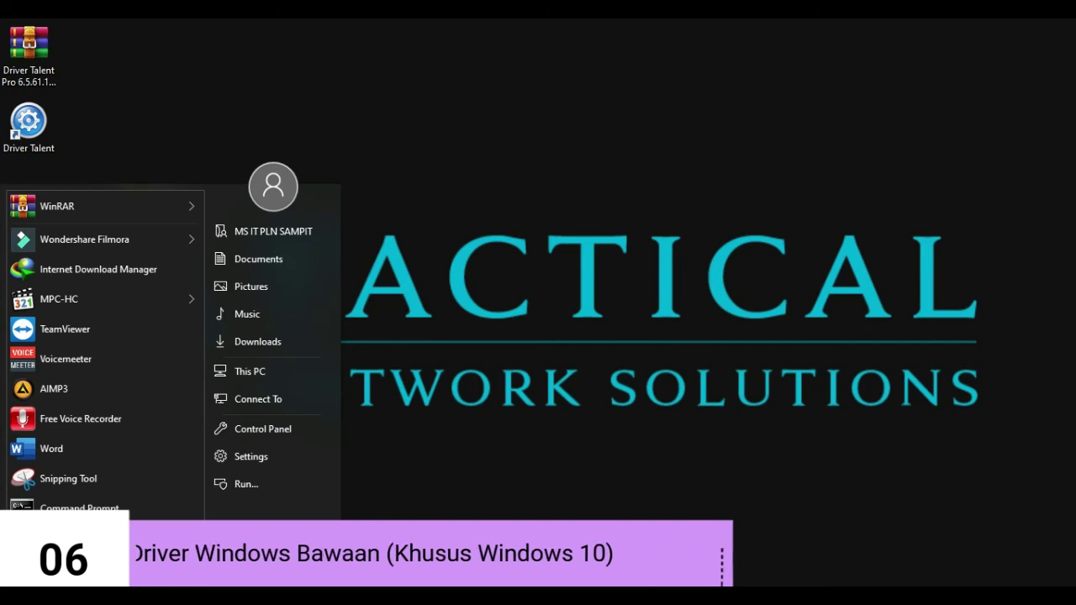
text(windows)
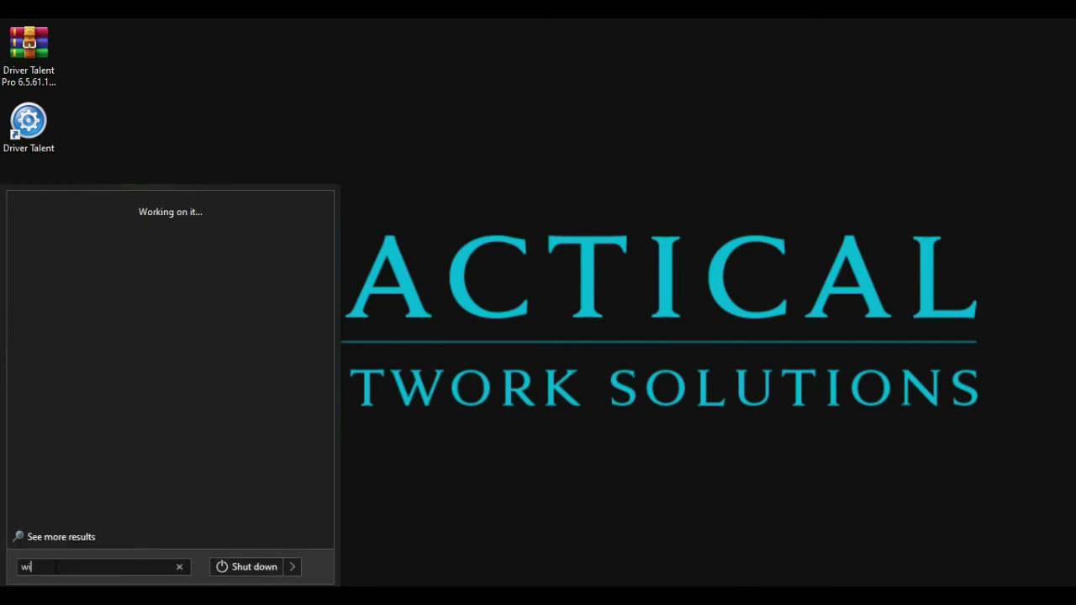
text( update)
key(Return)
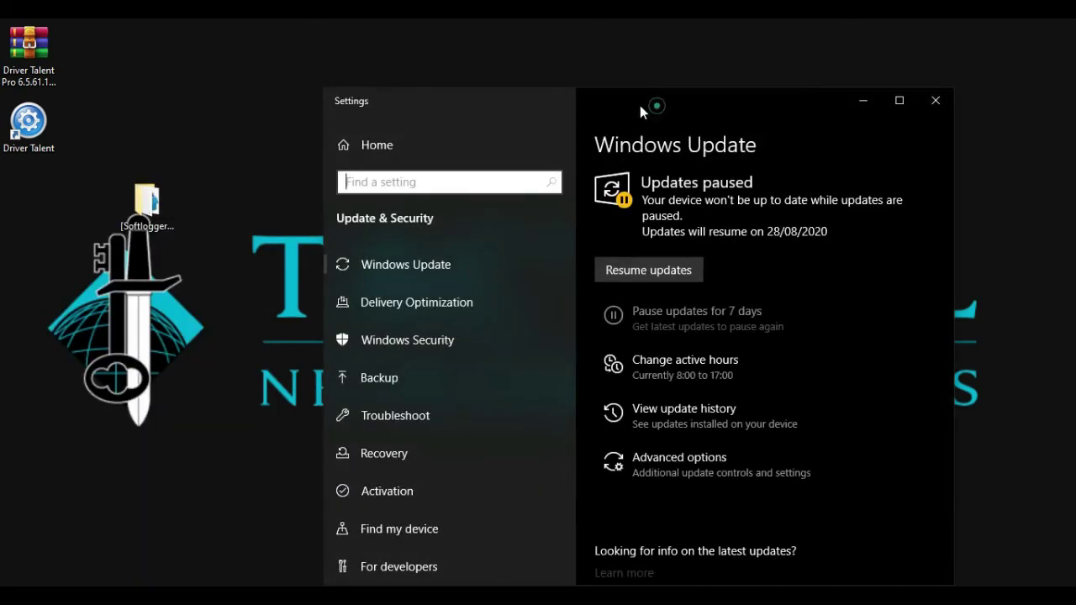
drag(655, 103, 524, 86)
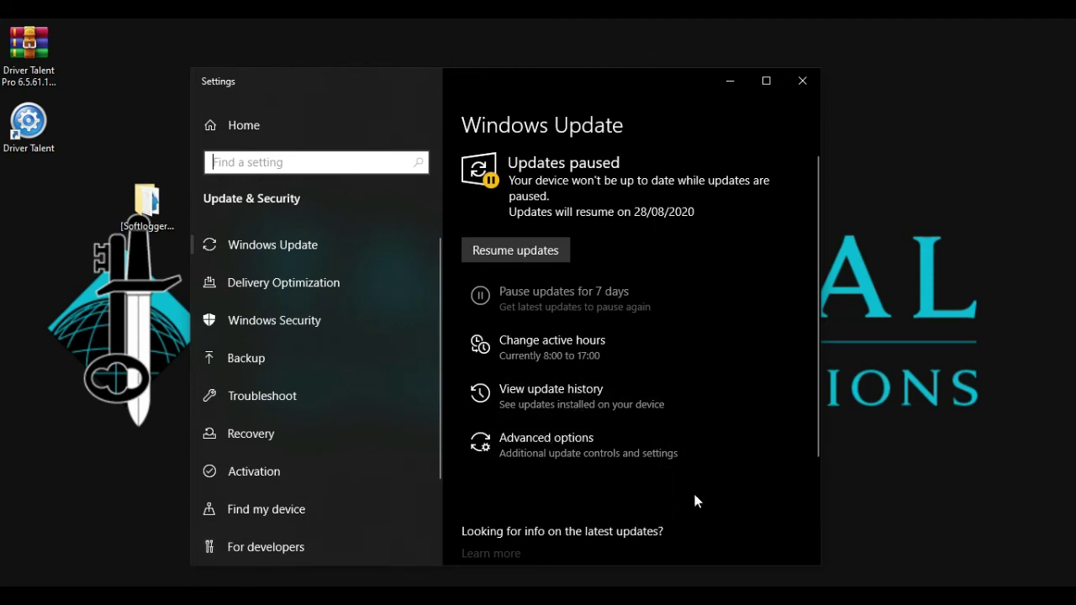
click(807, 91)
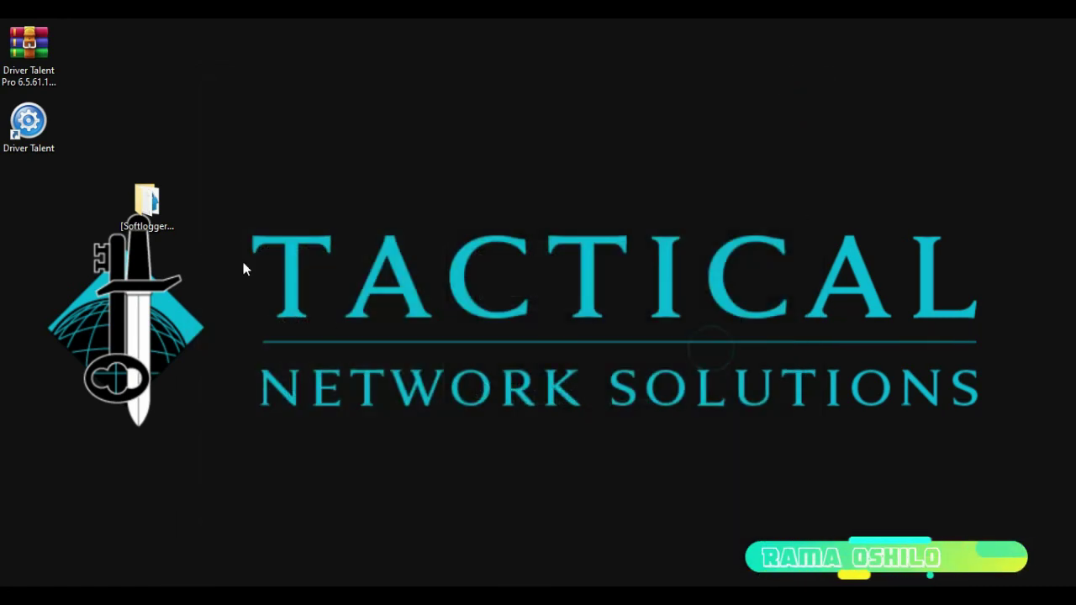
Step: Move the [Softlogger] folder on the desktop to the spot directly below the Driver Talent shortcut
drag(145, 202, 51, 194)
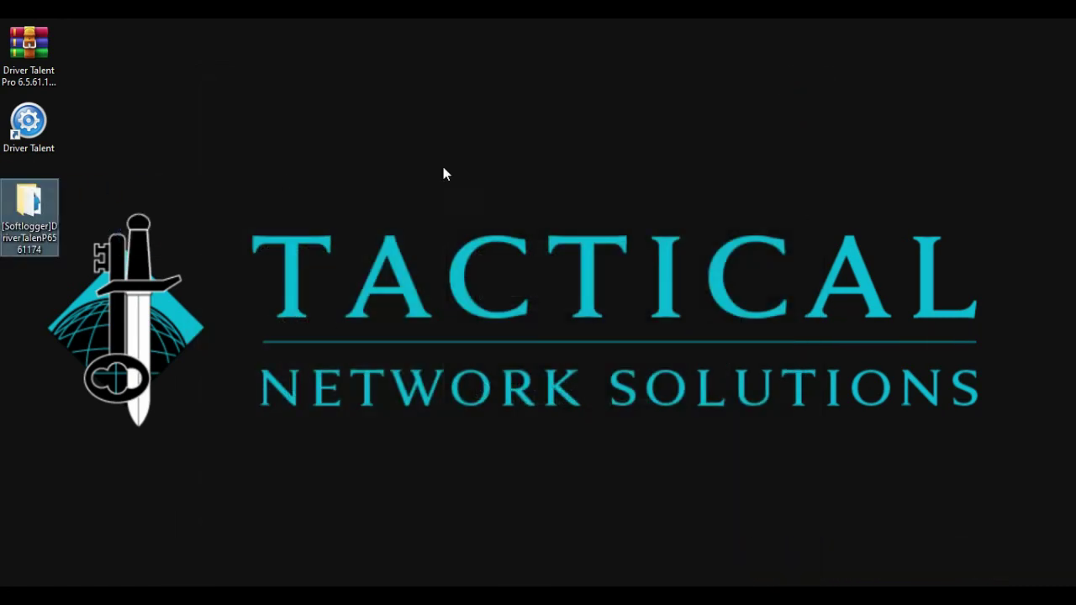